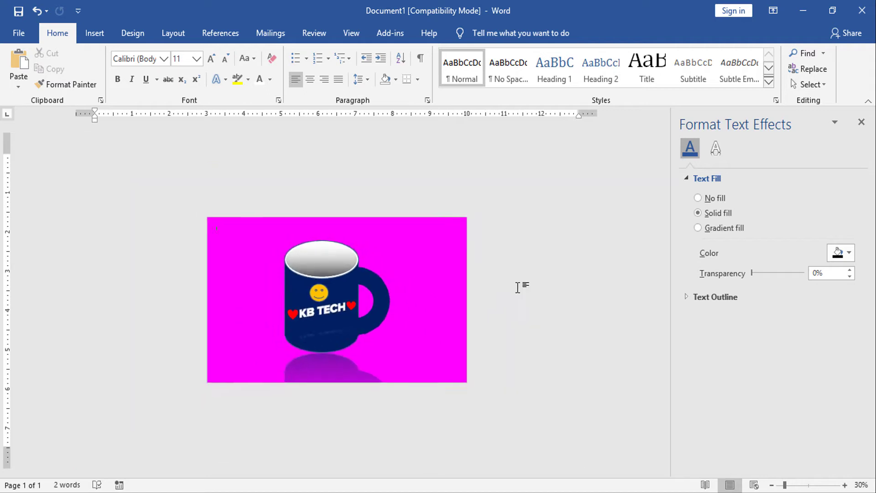
- Nudge the navy mug picture up, then slightly right and down on the magenta page
drag(347, 280, 349, 241)
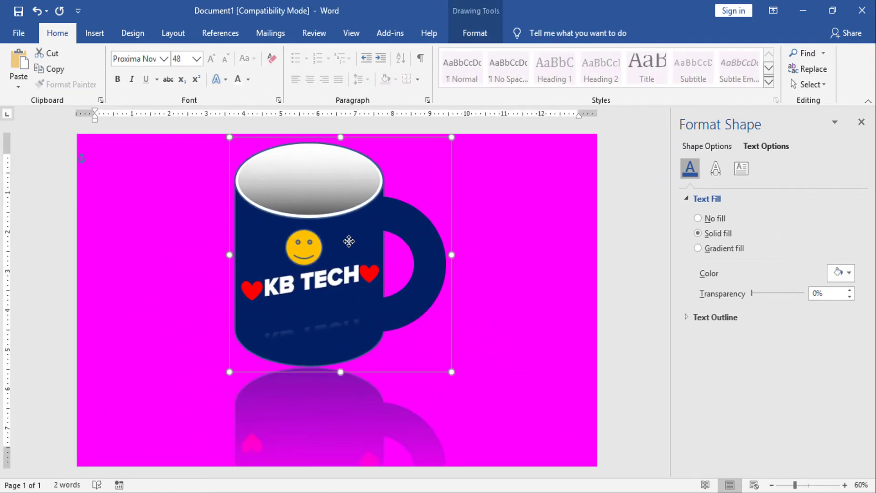
ctrl+scroll(433, 273, down, 1)
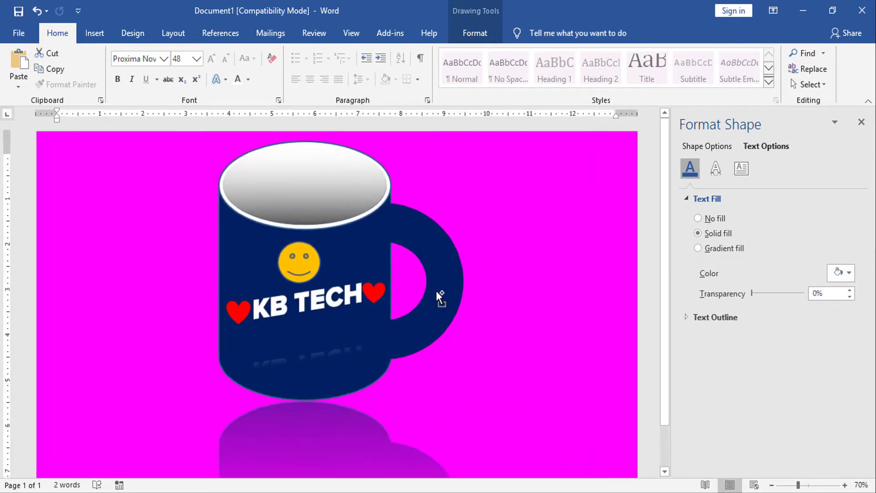
ctrl+scroll(443, 297, up, 2)
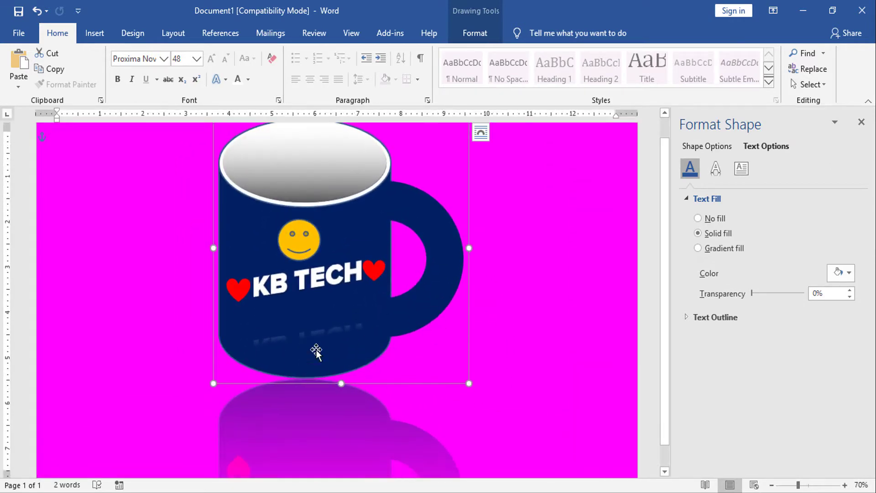
drag(352, 205, 370, 224)
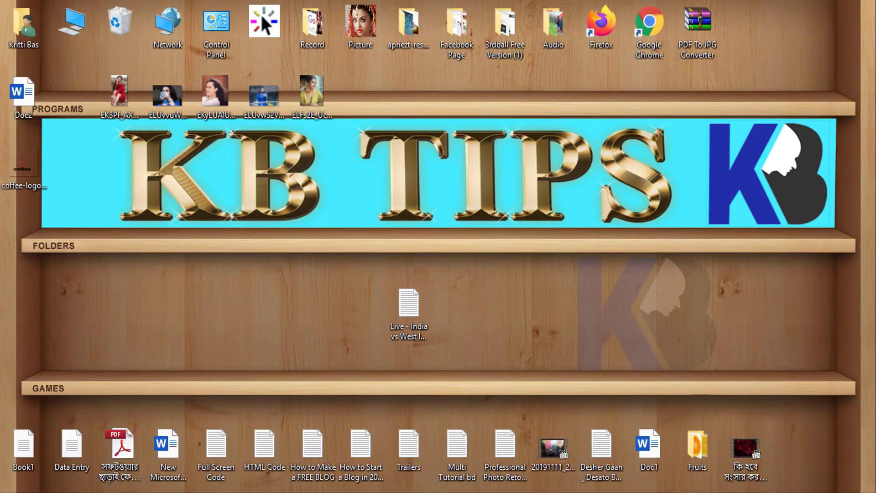
- Launch Word from the Start menu and create a new blank document
key(super)
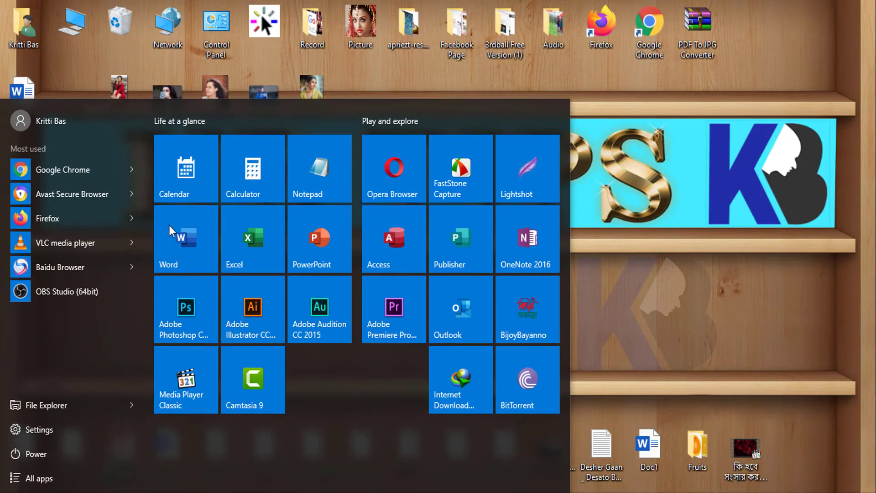
click(188, 256)
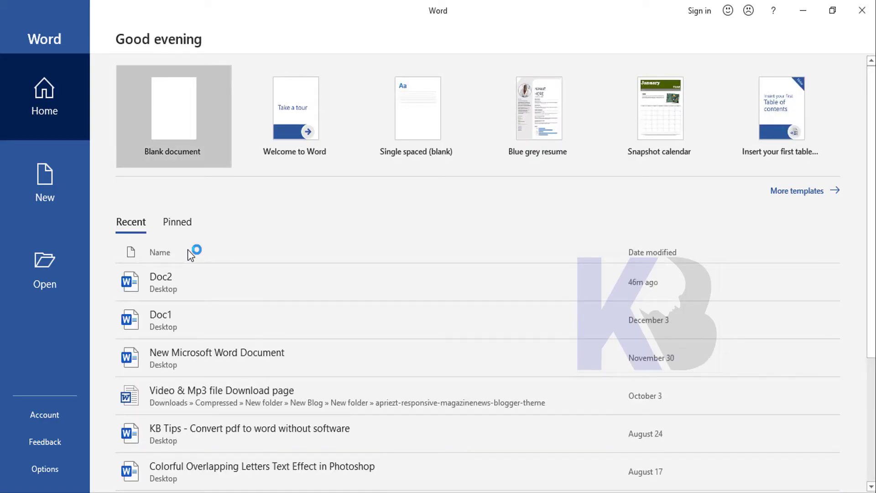
mouse_move(209, 282)
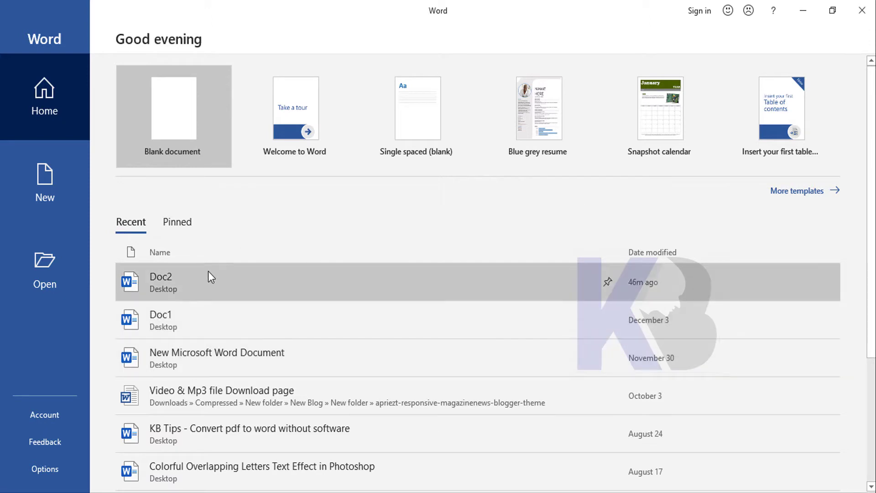
click(172, 115)
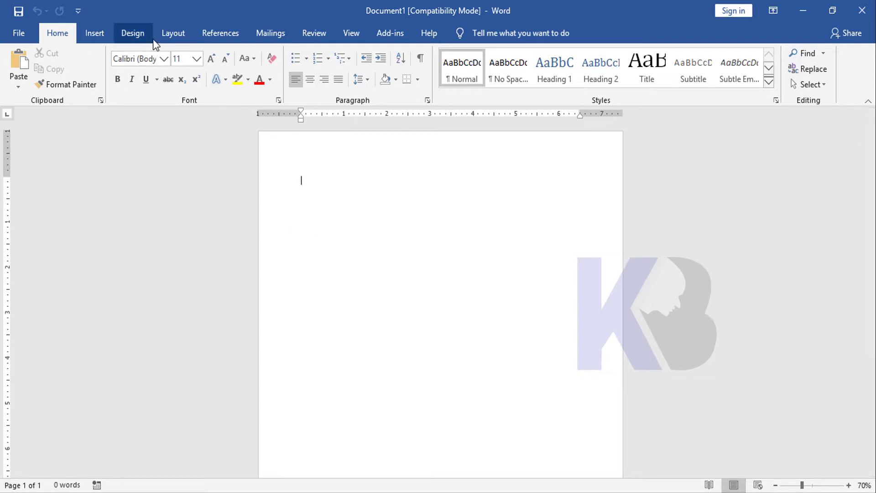
- Set the page to A3 paper in landscape orientation with Narrow 0.5-inch margins
click(172, 35)
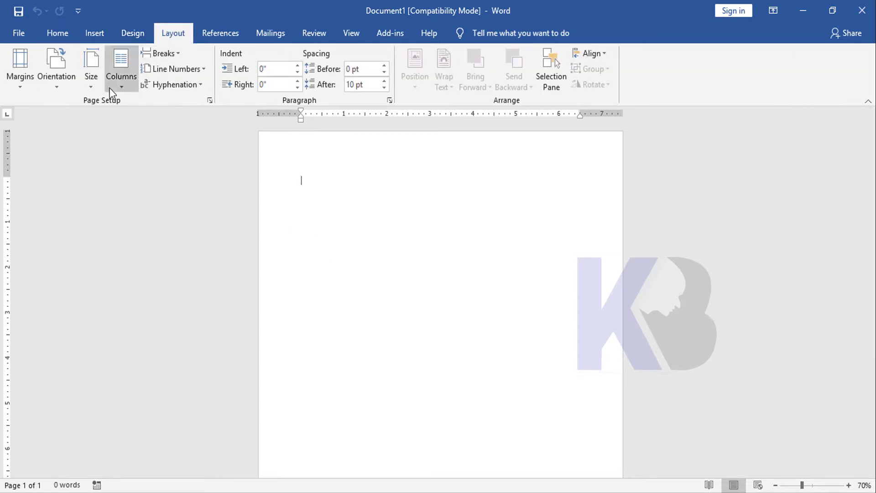
click(85, 89)
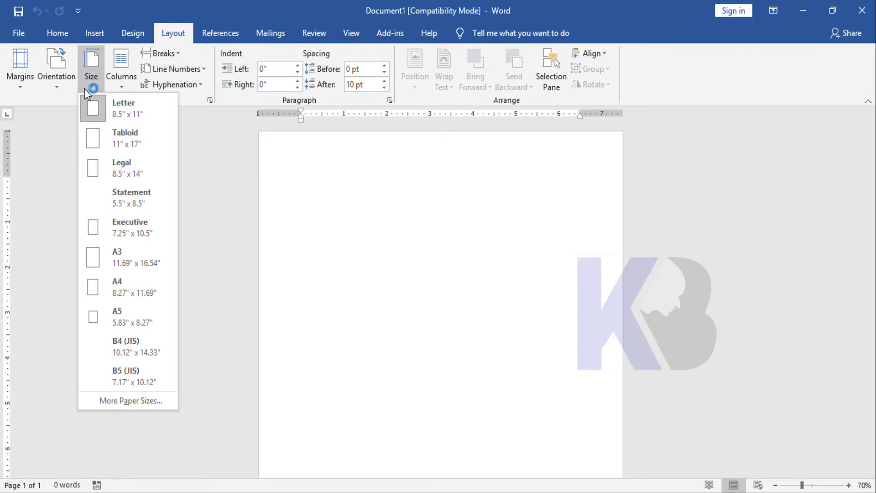
click(117, 254)
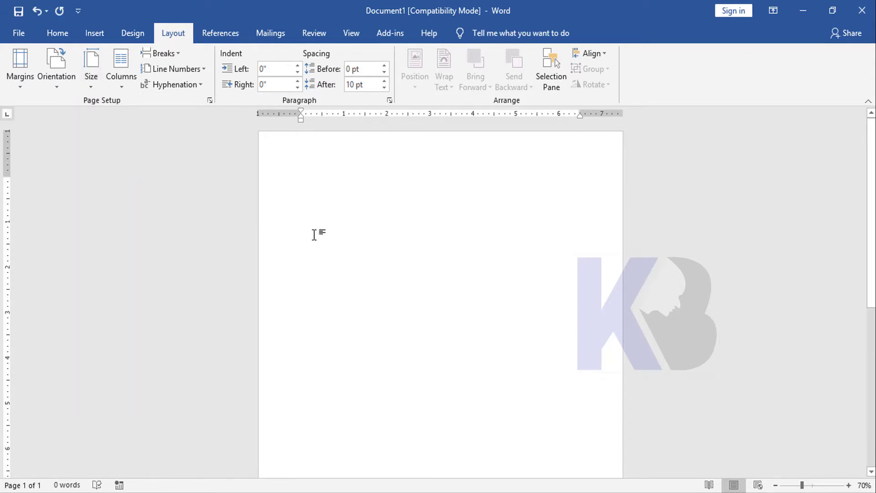
click(62, 86)
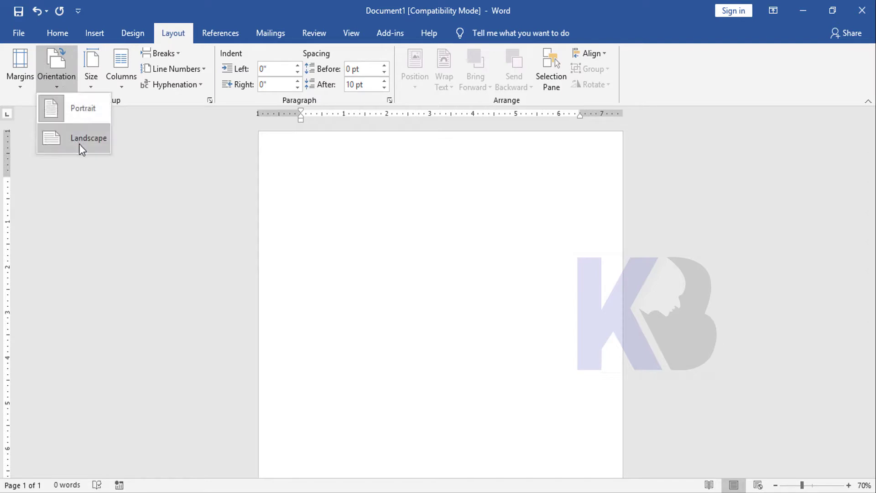
click(81, 147)
click(23, 82)
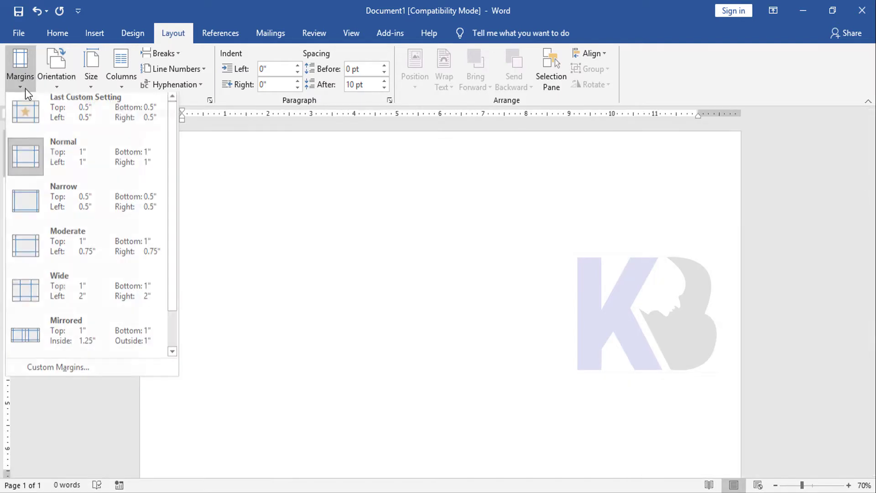
click(66, 200)
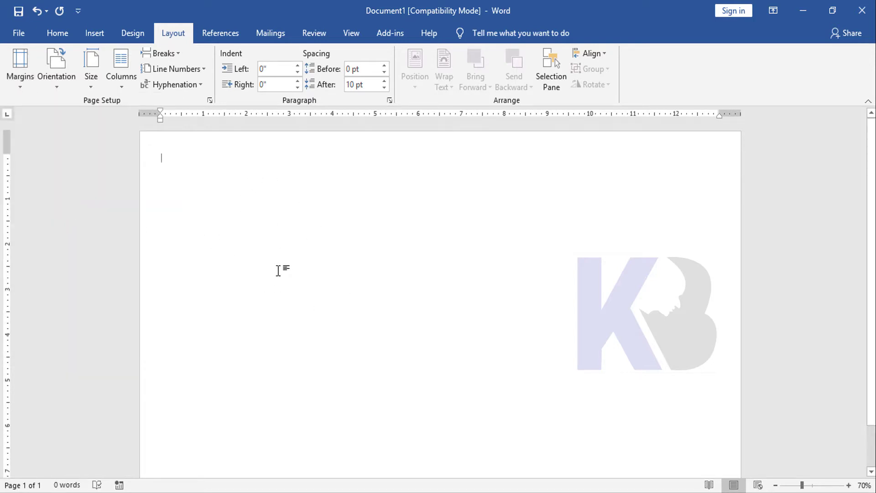
scroll(278, 270, up, 2)
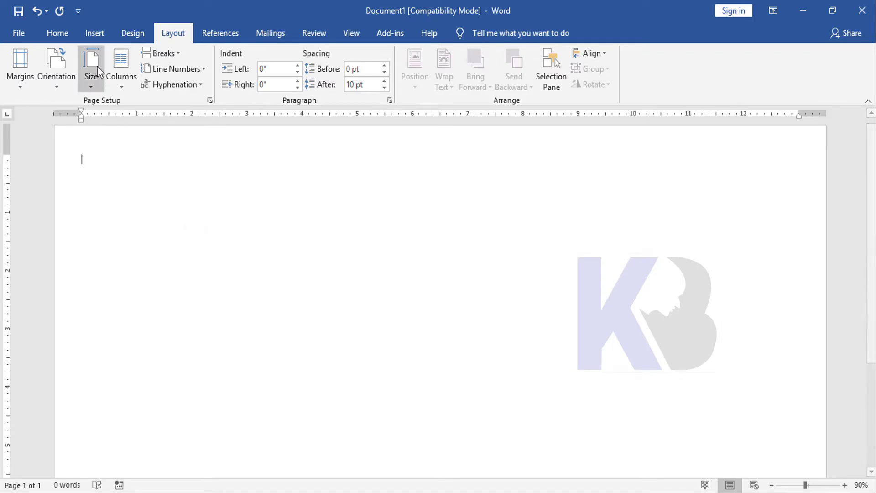
- Draw a tall Magnetic Disk cylinder shape on the left of the page
click(93, 37)
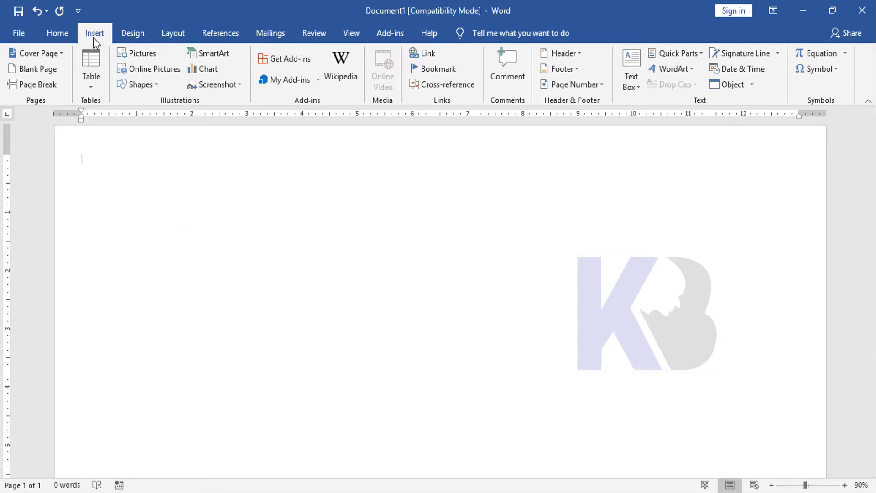
click(157, 87)
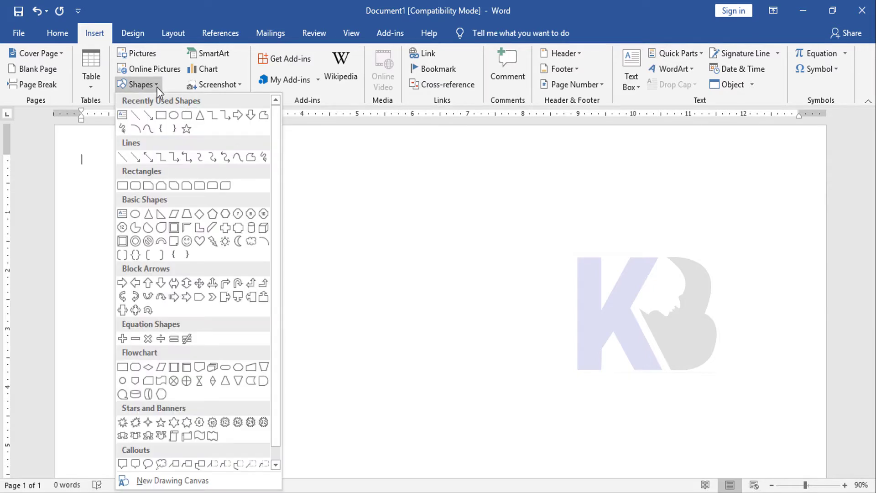
click(137, 396)
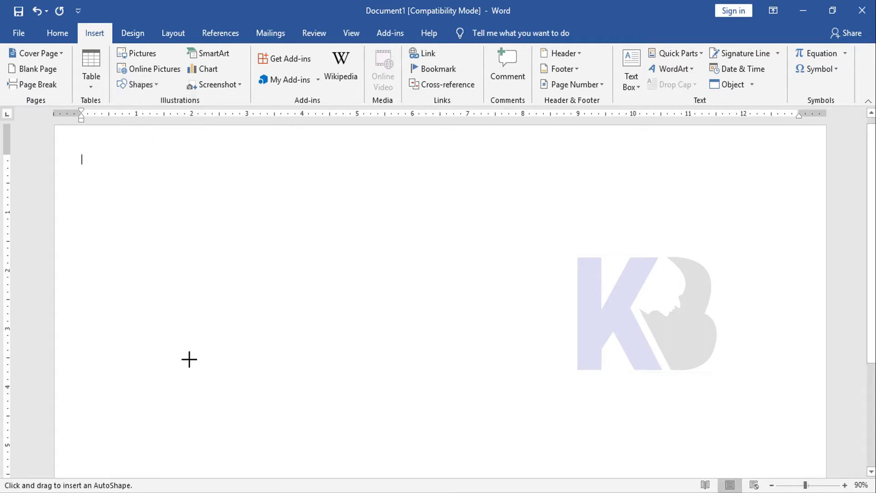
drag(174, 195, 402, 489)
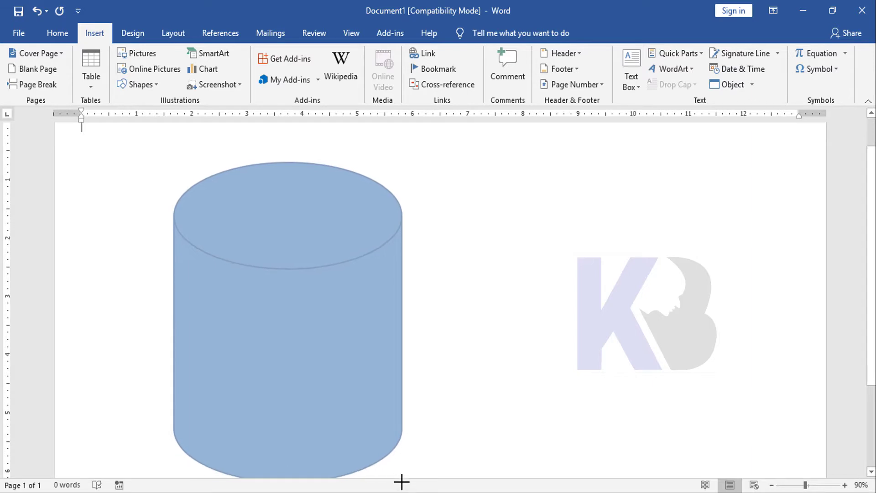
drag(401, 489, 399, 491)
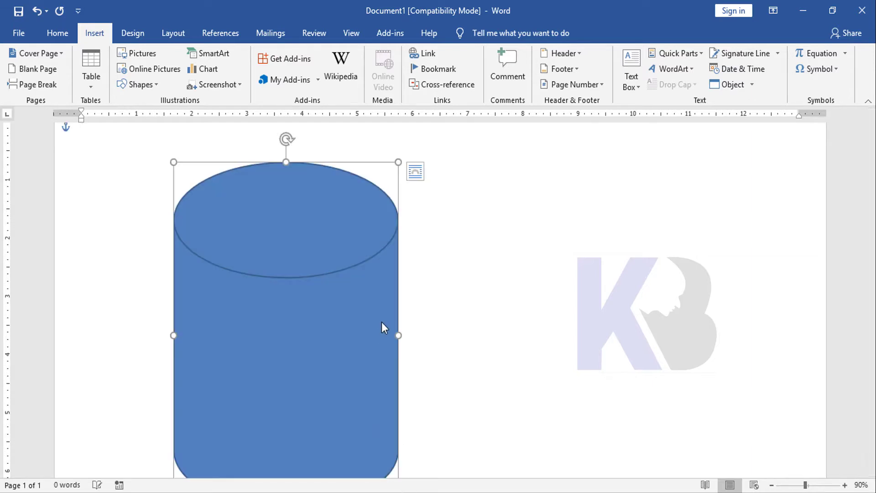
- Resize the cylinder to about 5.7 by 3.99 inches
scroll(384, 333, down, 1)
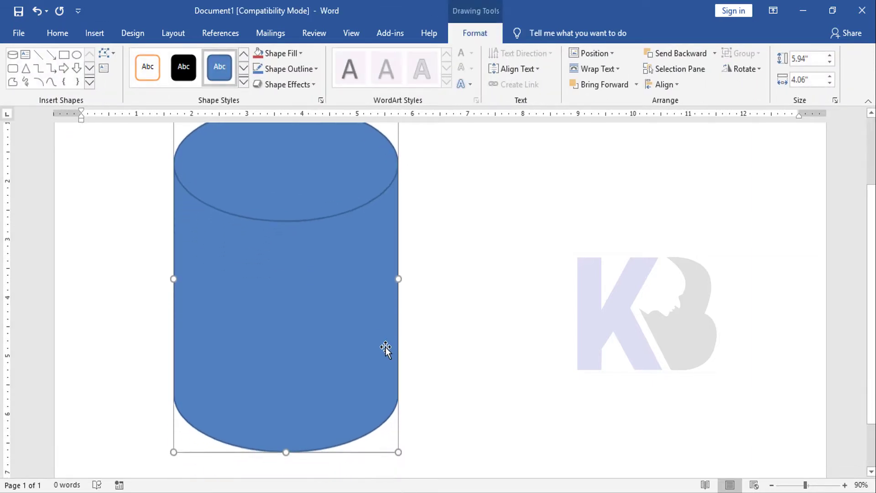
drag(399, 452, 393, 424)
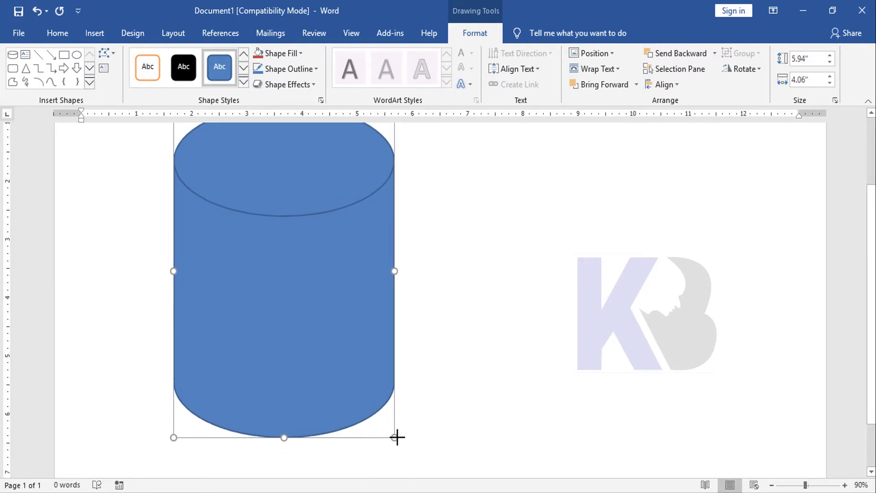
drag(394, 424, 397, 434)
scroll(405, 371, up, 1)
scroll(405, 371, down, 1)
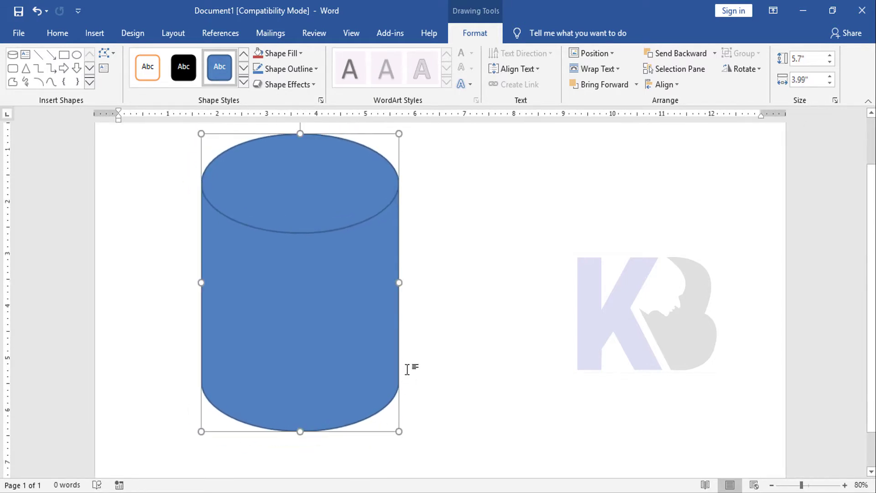
click(462, 321)
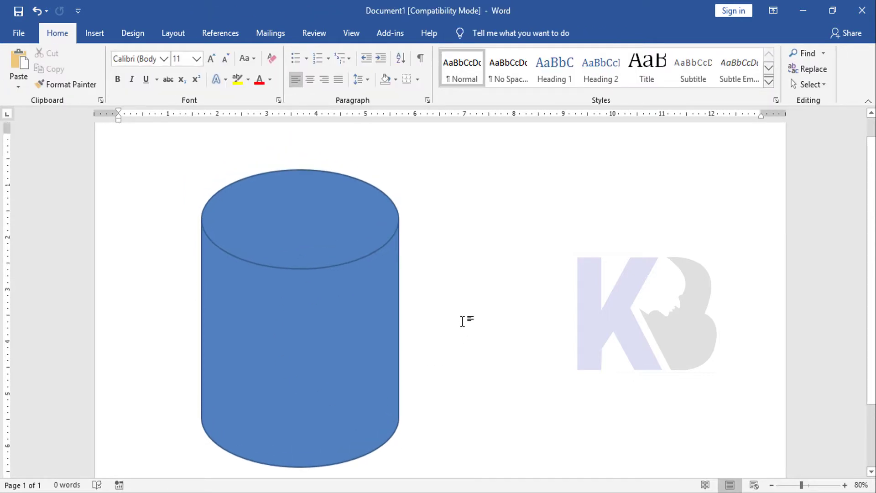
click(337, 338)
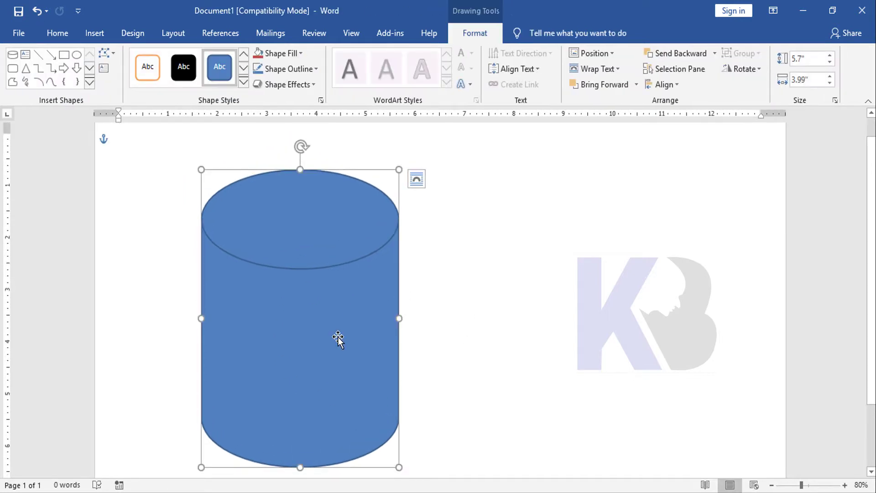
click(541, 299)
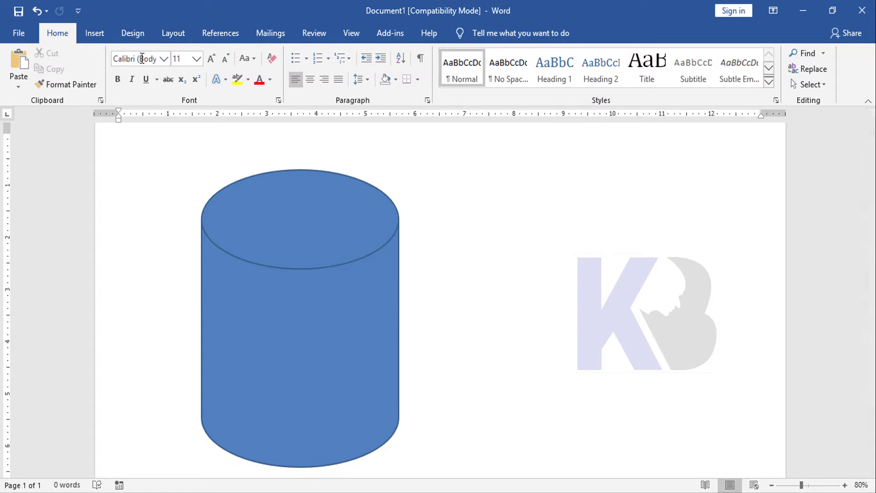
click(96, 37)
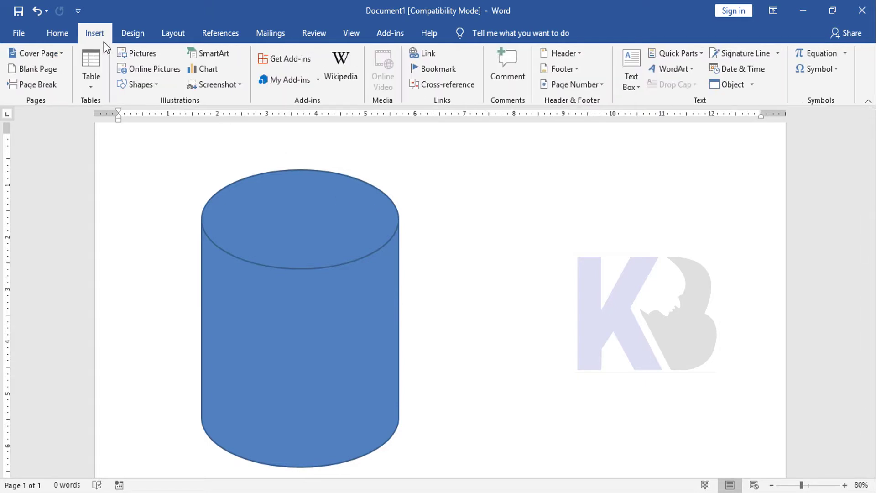
- Draw a Block Arc, rotate it to open left, and fit it against the cylinder as the handle
click(153, 86)
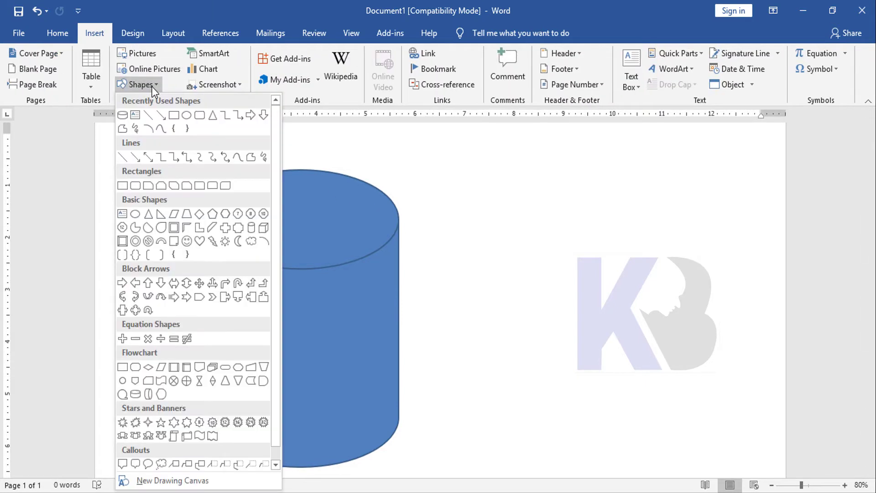
click(162, 242)
mouse_move(469, 215)
mouse_down()
mouse_move(665, 444)
mouse_move(681, 449)
mouse_up()
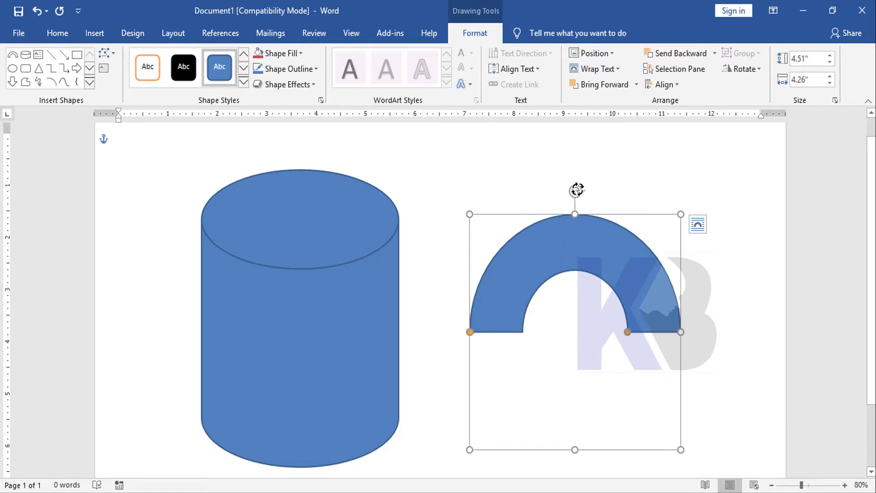
mouse_move(576, 191)
mouse_down()
mouse_move(651, 217)
mouse_move(654, 297)
mouse_move(643, 332)
mouse_up()
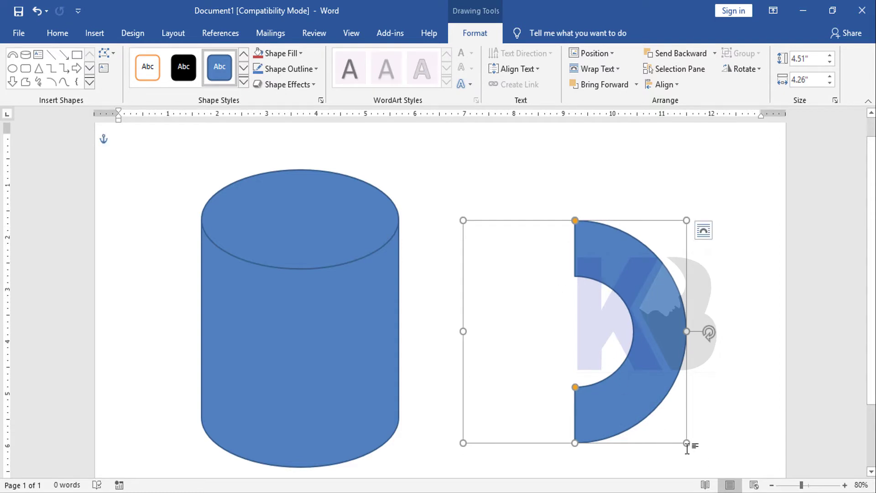
drag(687, 443, 648, 409)
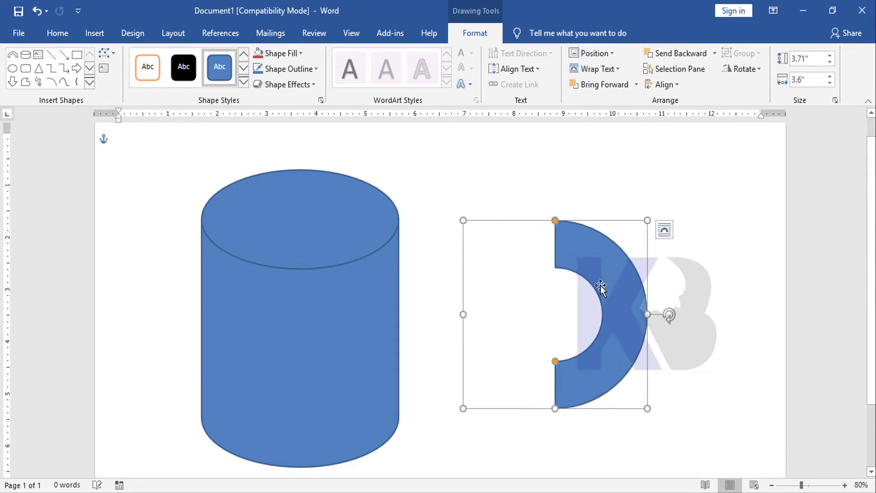
drag(601, 285, 440, 303)
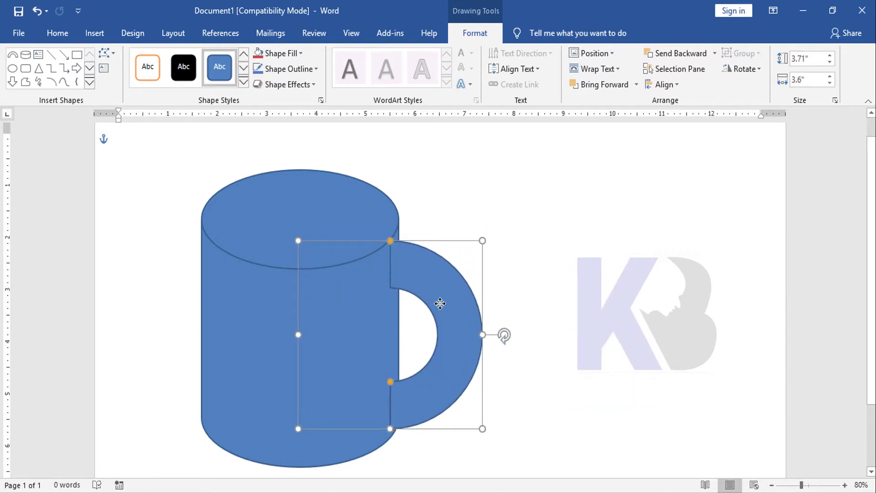
drag(390, 429, 391, 421)
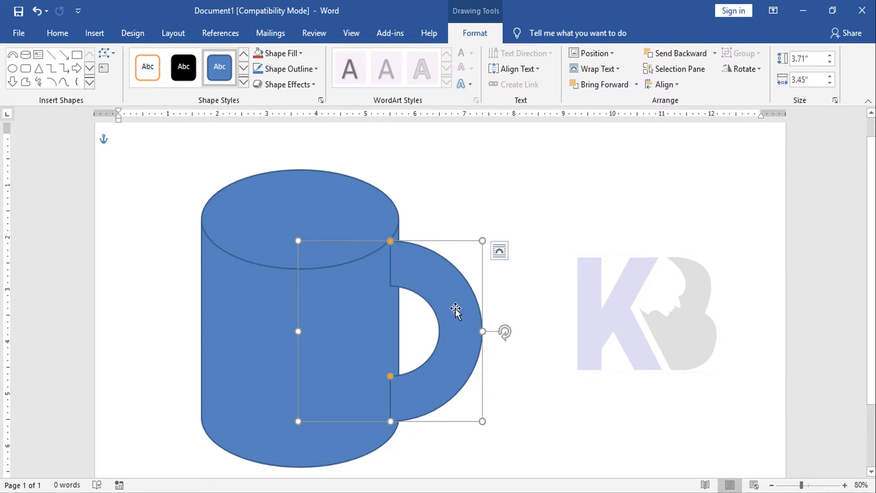
- Set the handle's Shape Outline to No Outline
click(292, 69)
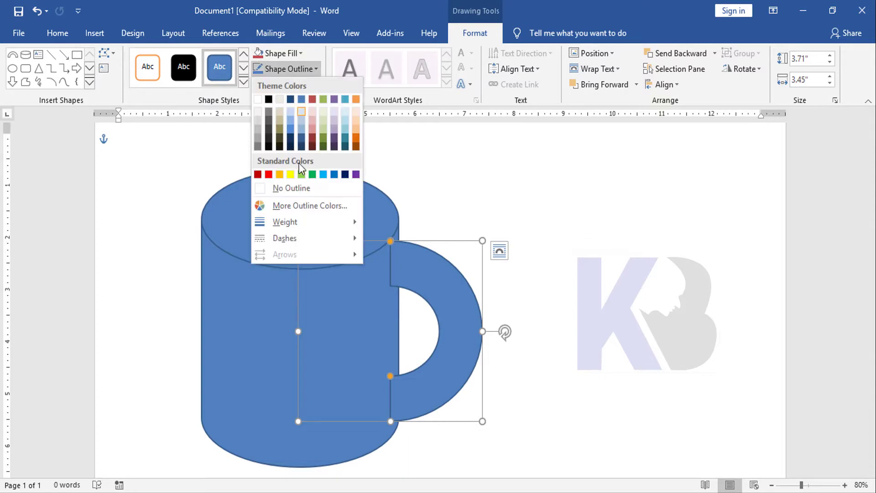
click(291, 188)
click(628, 276)
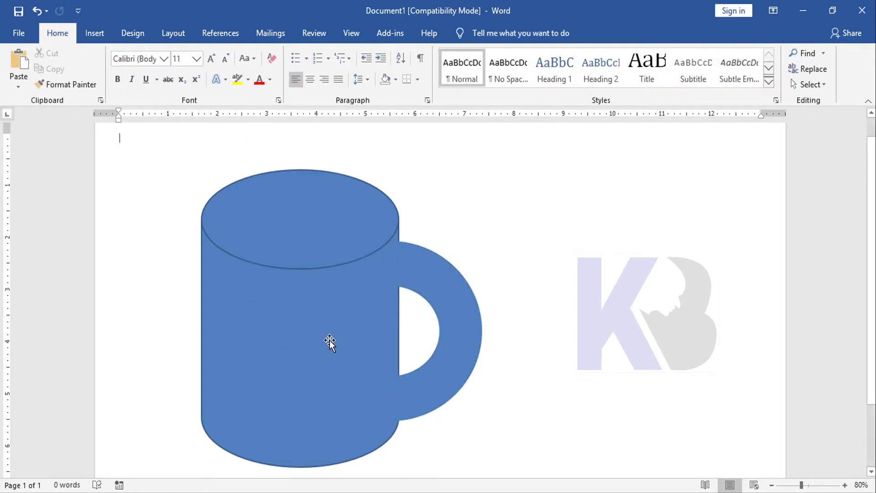
- Draw a Circle: Hollow ring over the mug top and fill it white
click(301, 218)
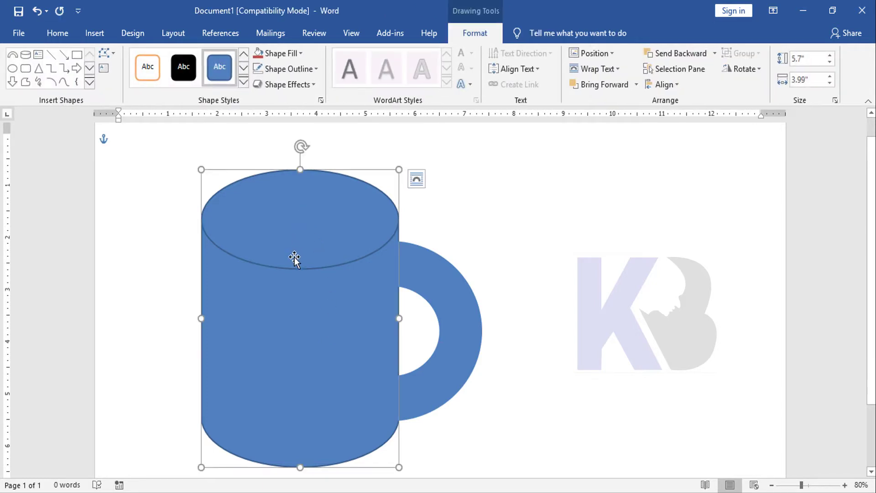
click(95, 34)
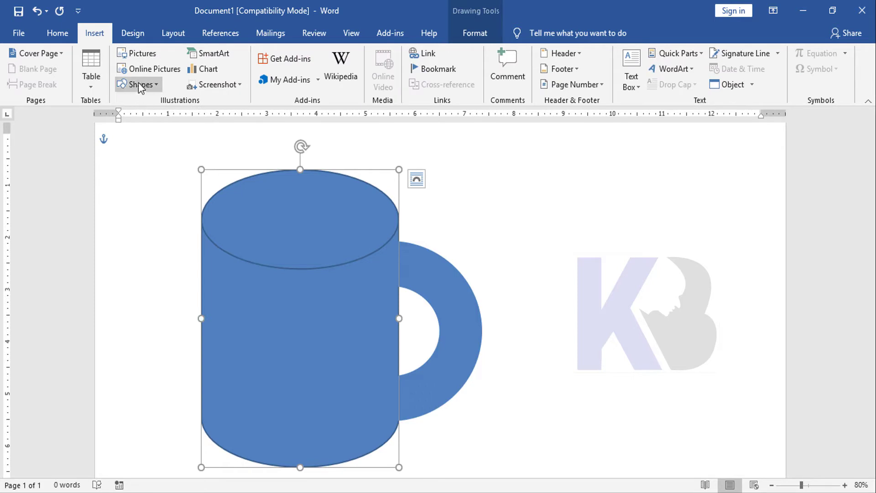
click(150, 85)
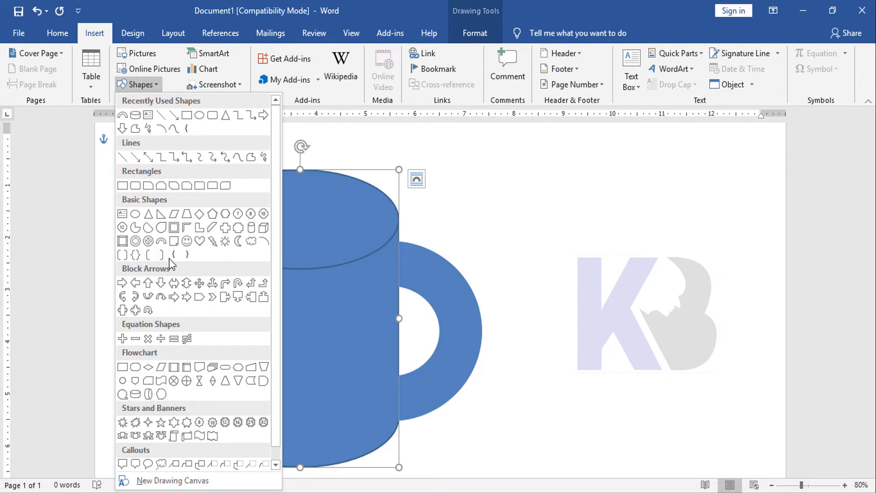
click(135, 241)
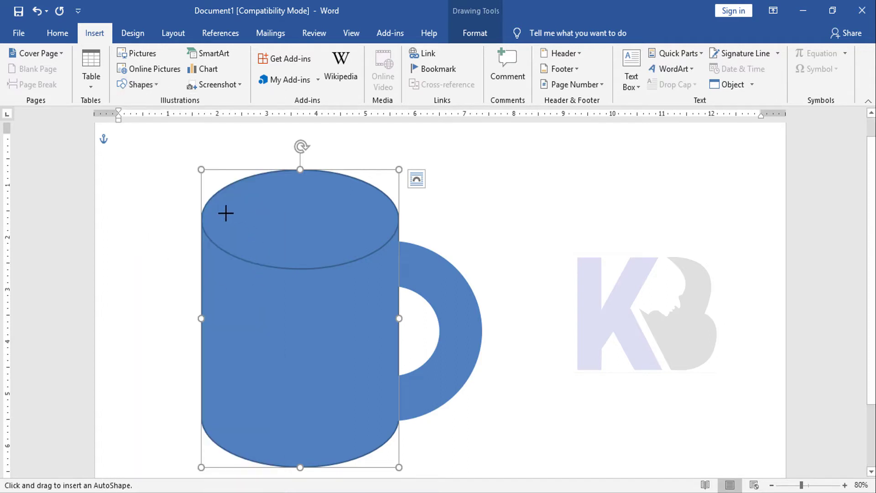
mouse_move(214, 215)
mouse_down()
mouse_move(384, 253)
mouse_move(386, 262)
mouse_up()
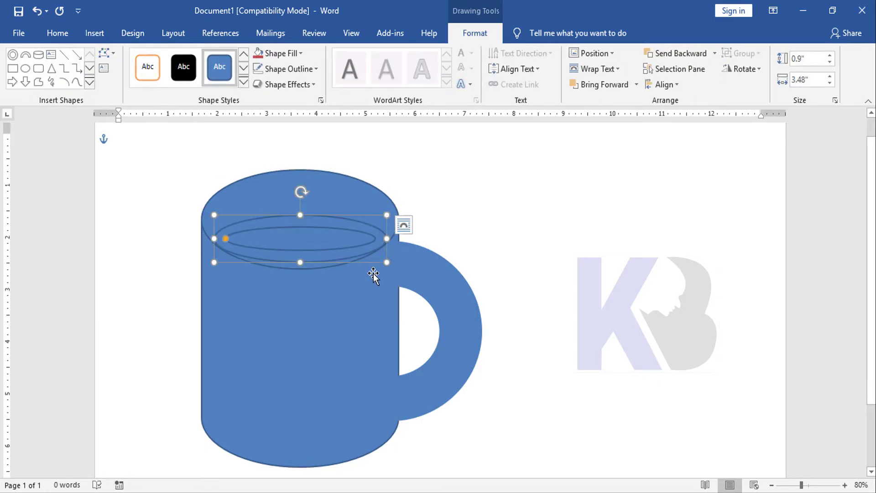
click(294, 53)
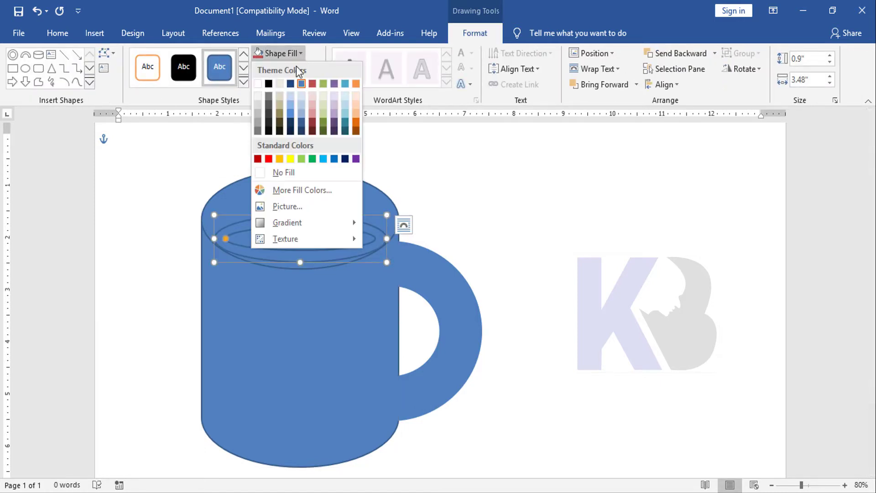
click(257, 83)
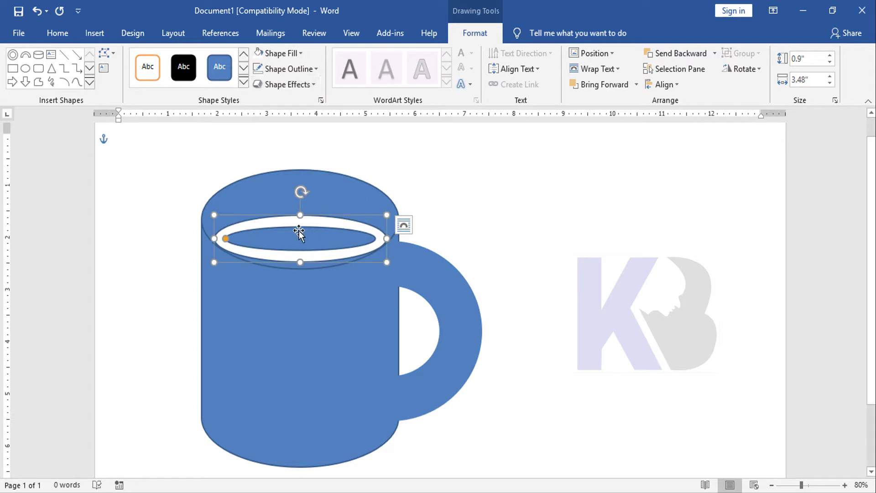
- Resize the white ring to about 1.94 by 3.99 inches and thin it into a rim
drag(300, 214, 310, 172)
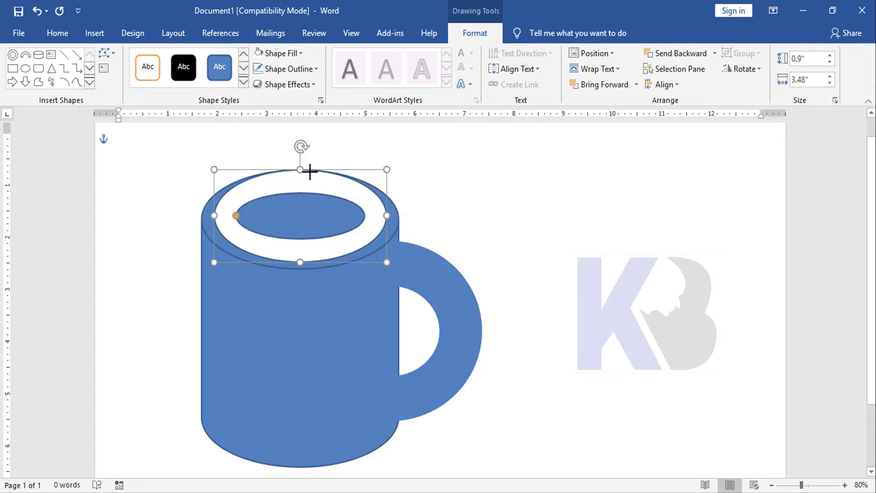
drag(387, 216, 398, 221)
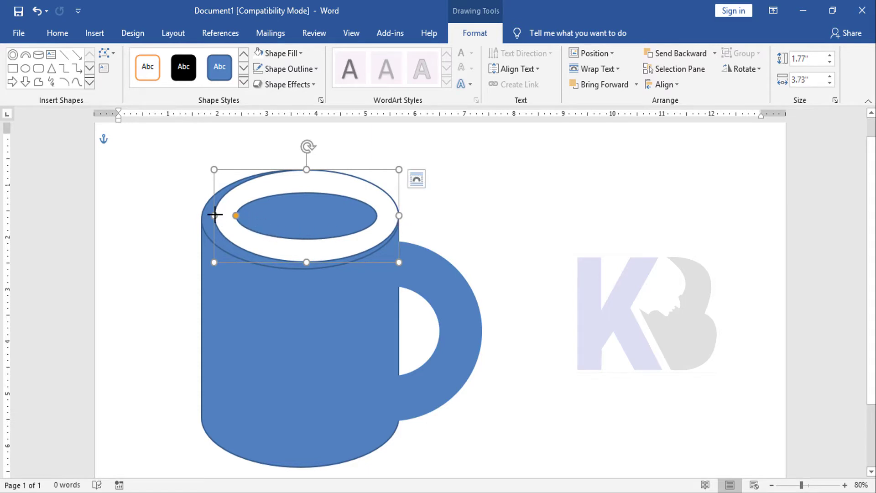
drag(214, 215, 201, 219)
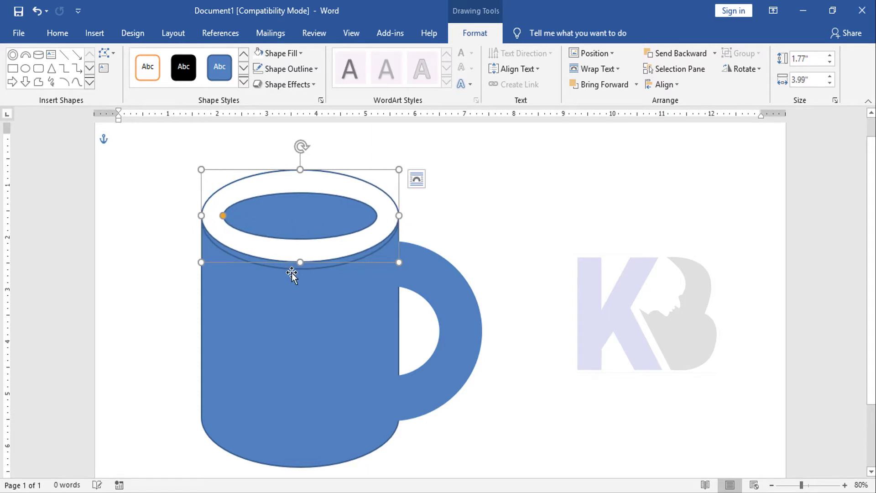
drag(300, 262, 299, 271)
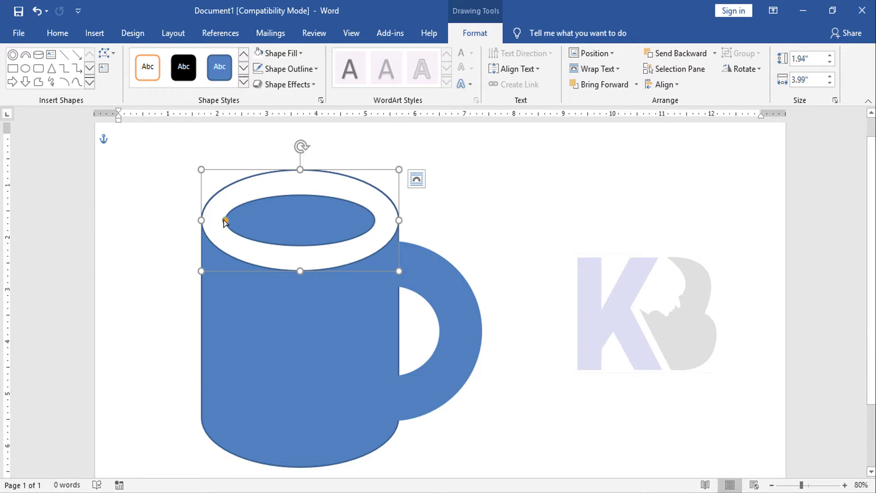
drag(223, 222, 210, 227)
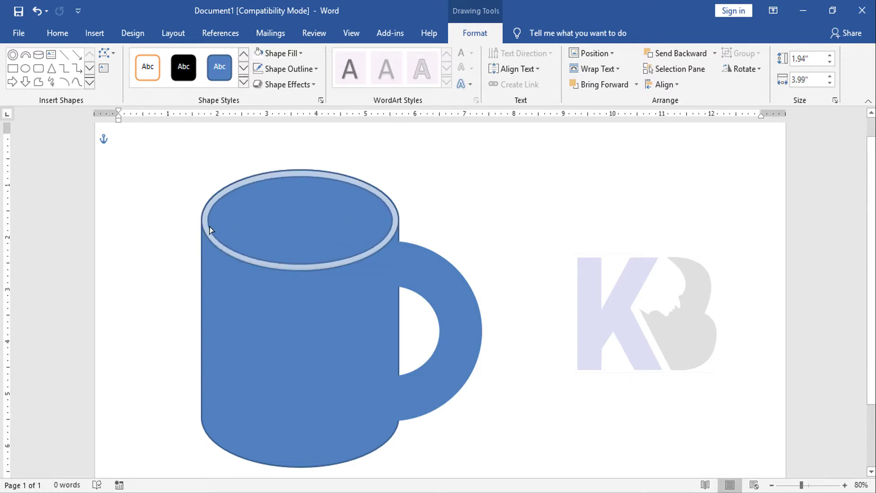
drag(209, 227, 209, 229)
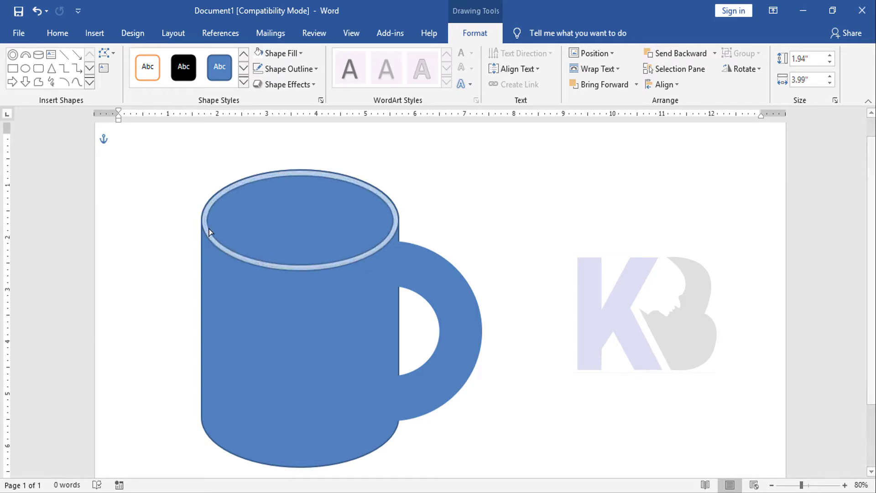
drag(209, 229, 209, 229)
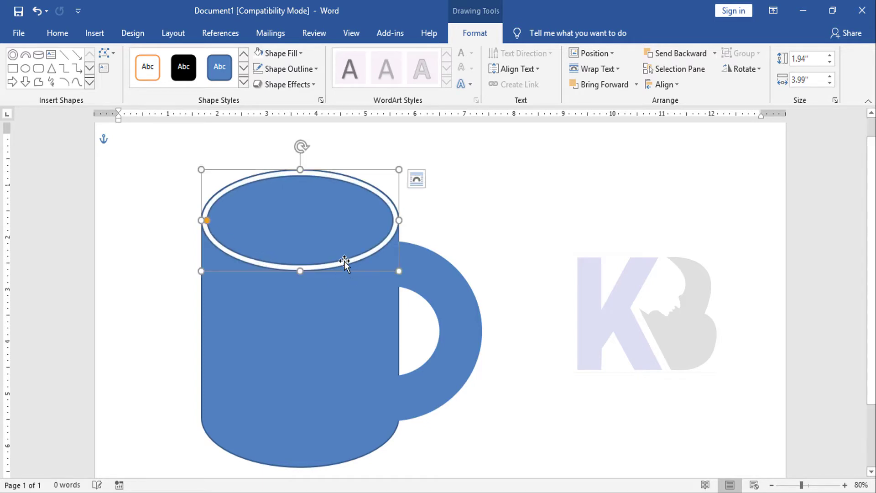
click(502, 251)
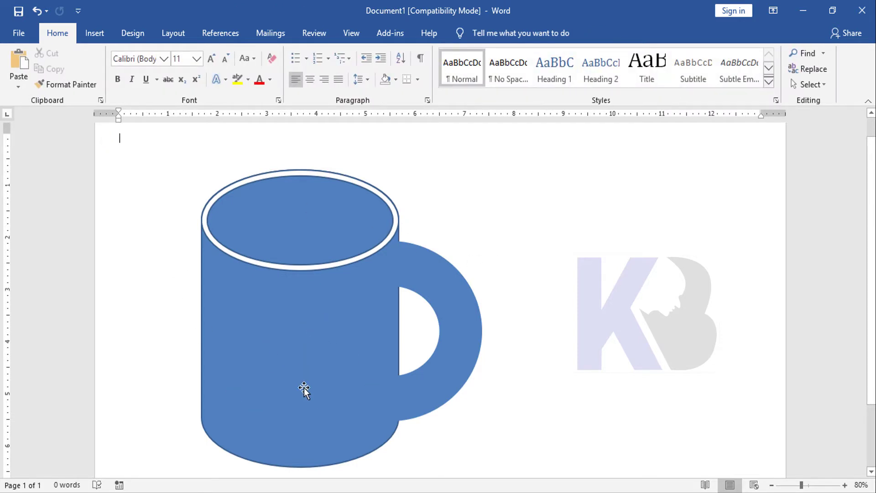
click(300, 331)
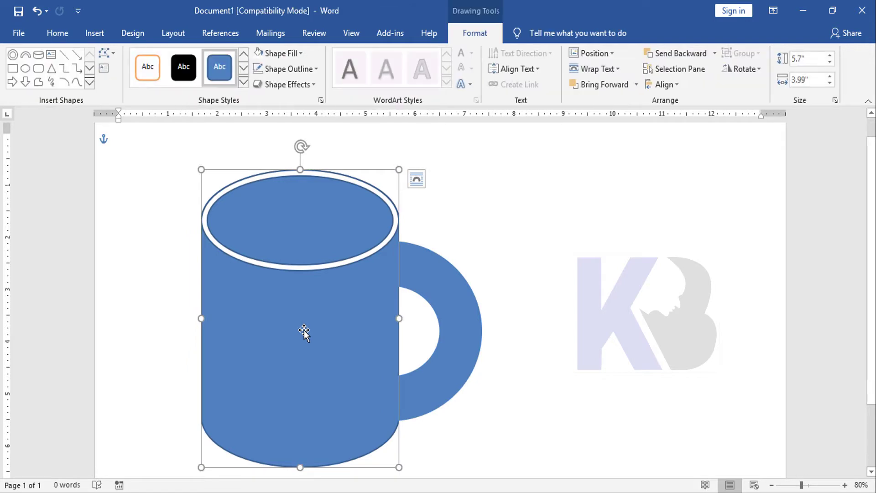
- Fill both the cylinder body and the arc handle with Dark Blue
click(304, 55)
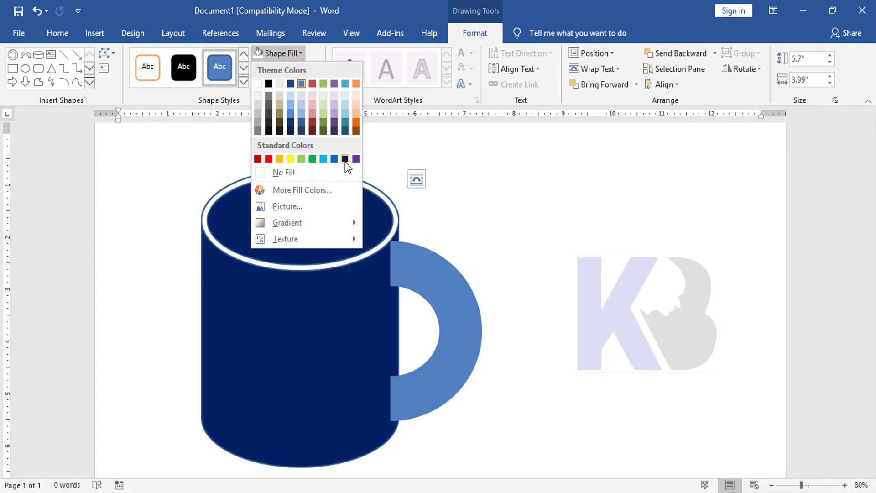
click(345, 159)
click(457, 281)
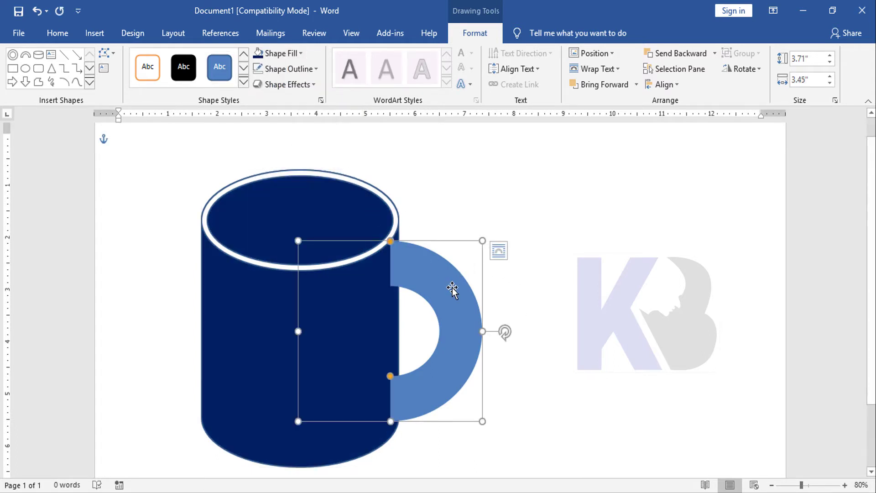
click(299, 56)
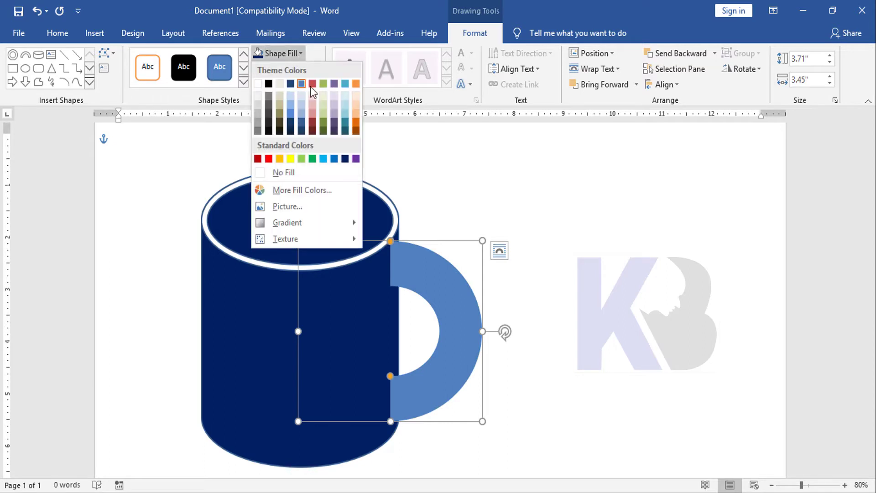
click(345, 159)
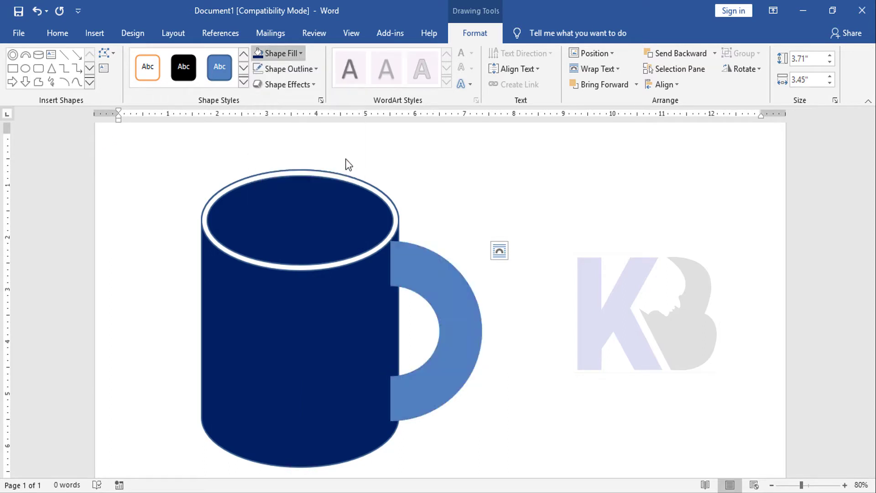
click(661, 308)
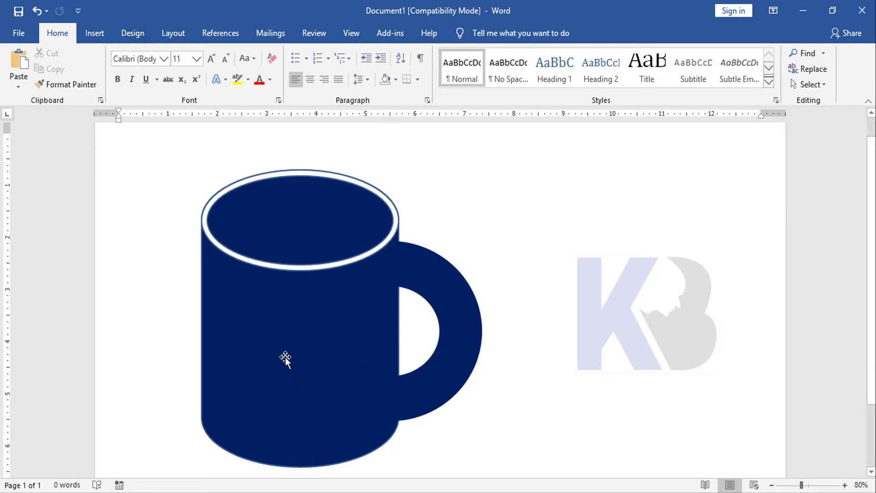
click(308, 336)
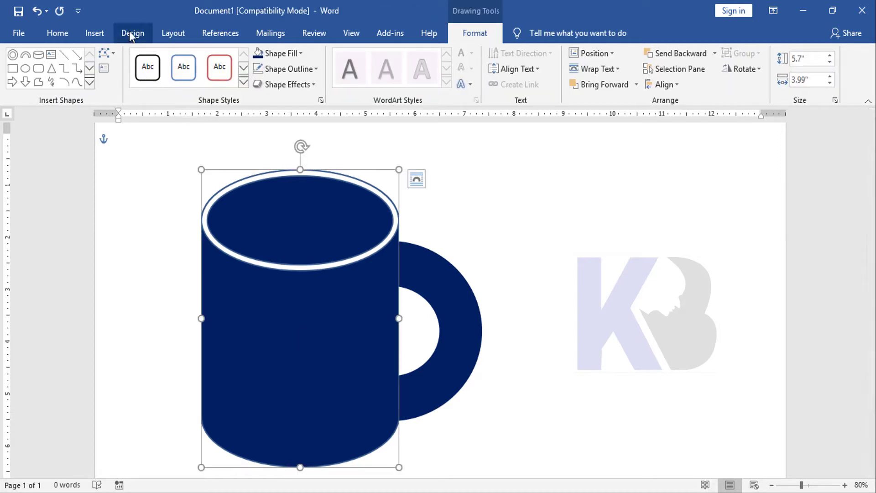
- Insert a plain black WordArt box above the K logo and make it read 'KB TECH'
click(96, 36)
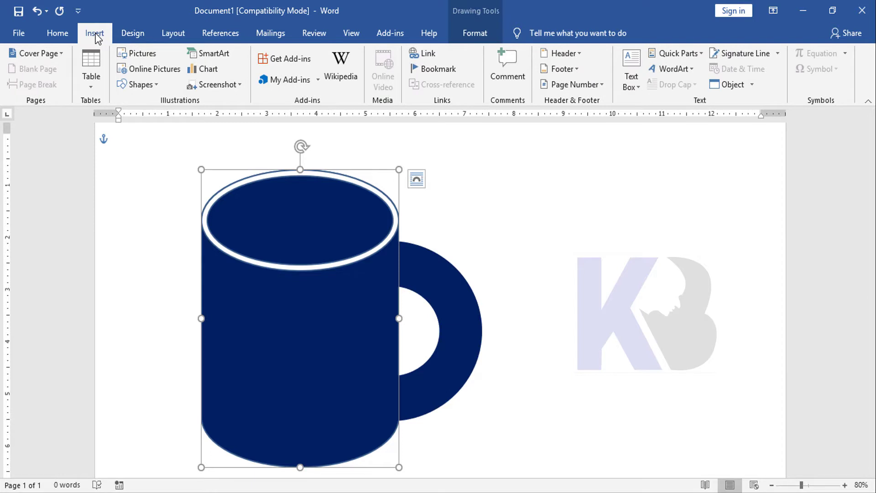
click(676, 71)
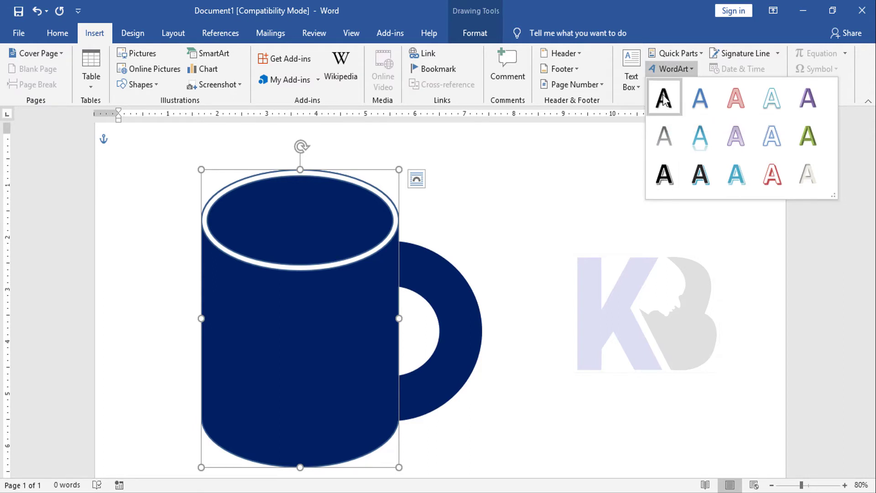
click(664, 99)
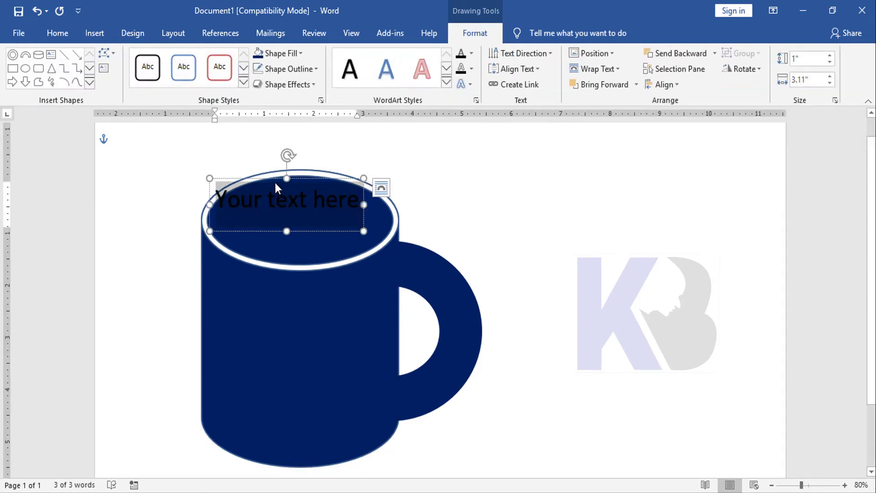
drag(263, 179, 551, 171)
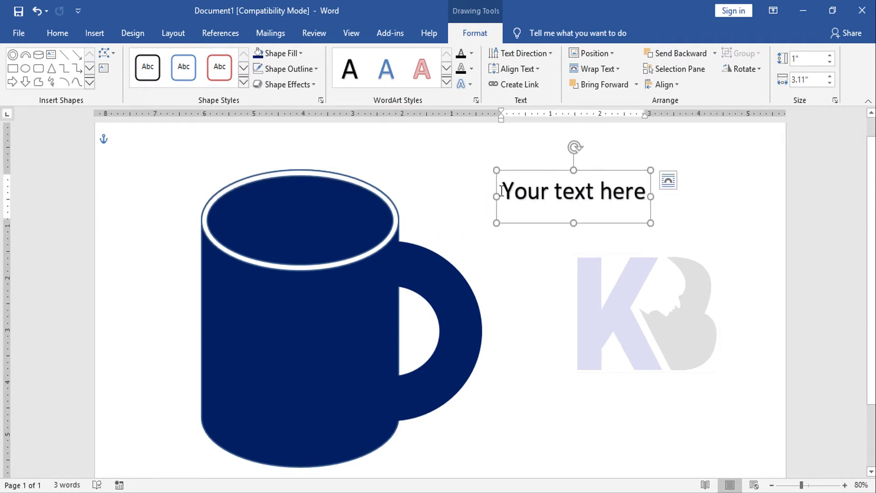
drag(501, 191, 667, 194)
text(K)
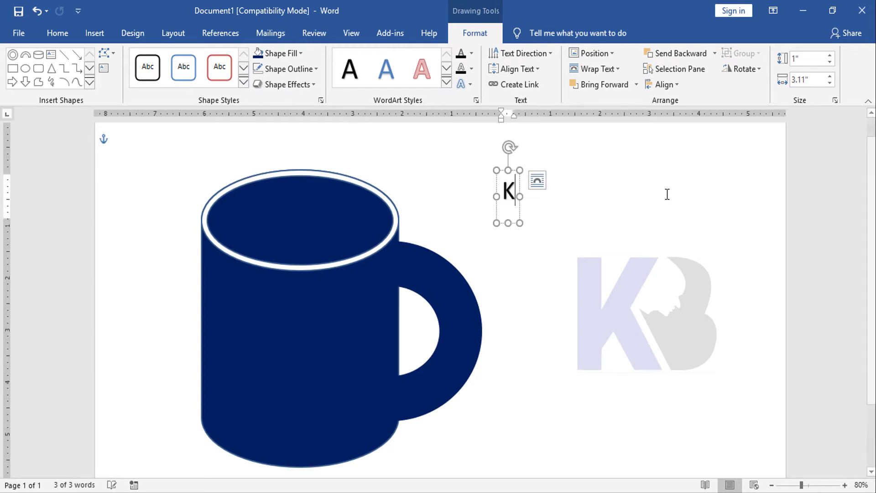
text(B TECH)
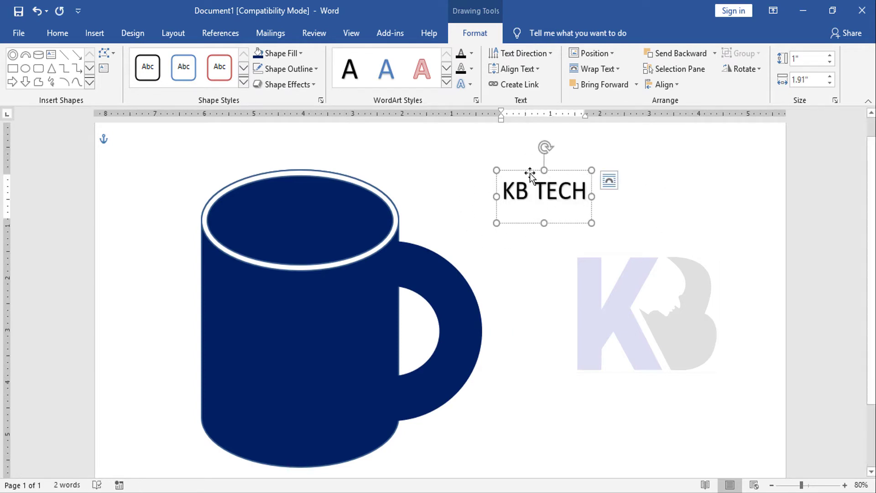
drag(572, 190, 490, 189)
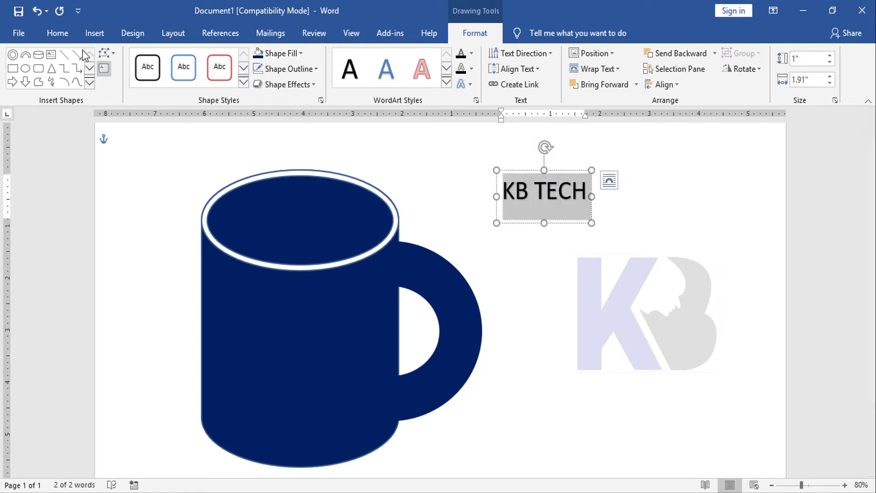
- Set the KB TECH text to 48 pt Proxima Nova Bl
click(62, 35)
click(196, 58)
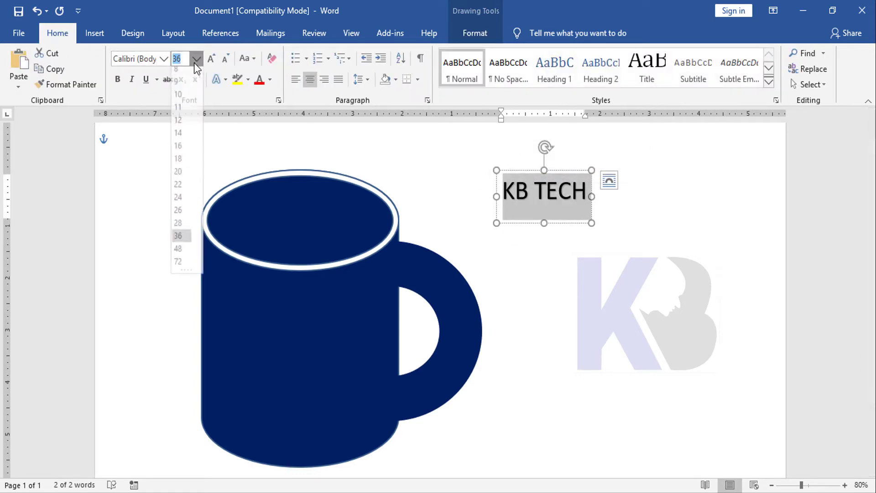
click(178, 254)
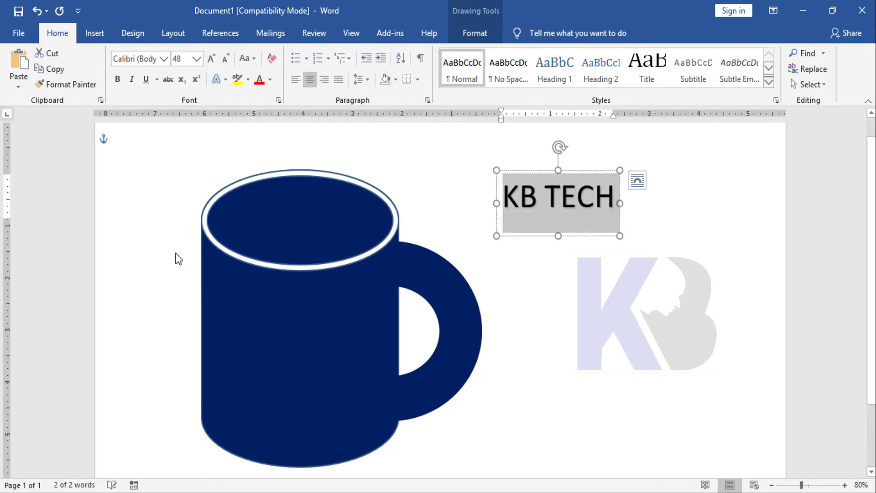
click(137, 58)
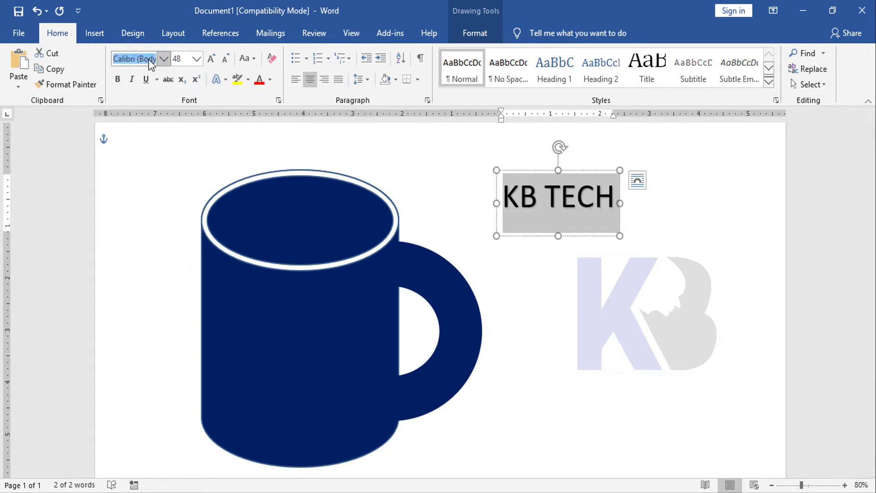
click(165, 58)
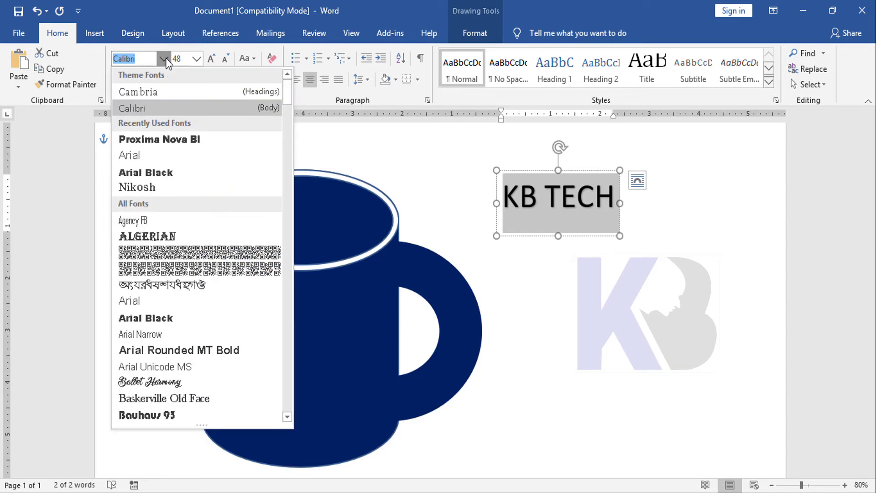
click(185, 139)
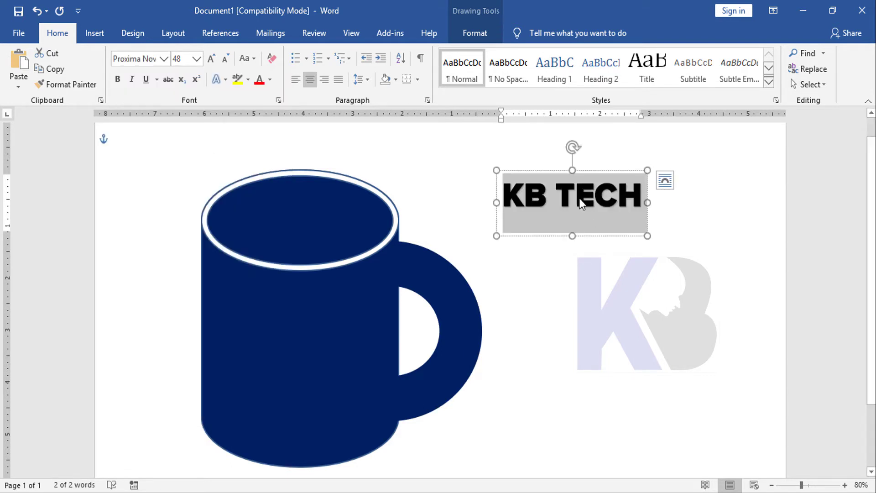
- Set the WordArt box's text wrapping to In Front of Text
click(537, 190)
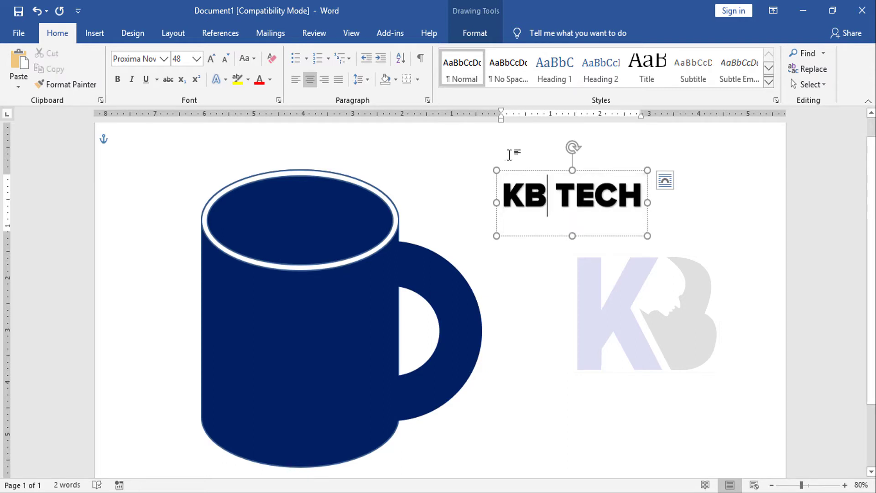
click(472, 32)
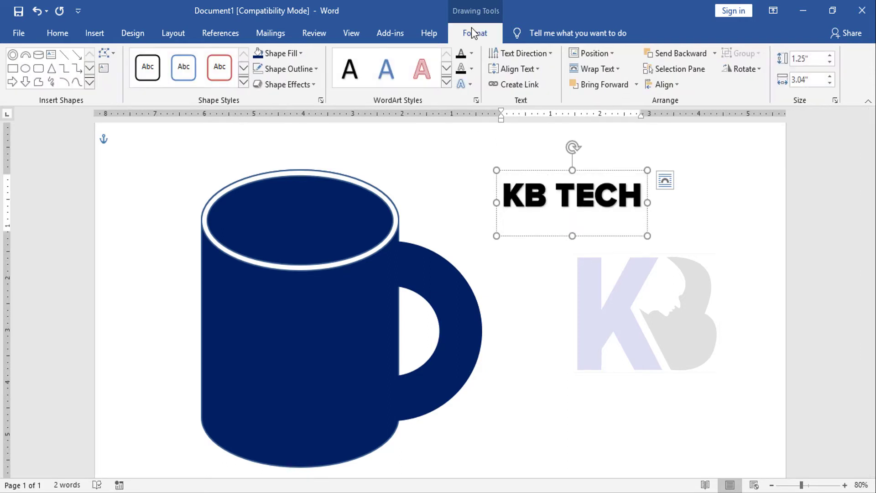
click(618, 70)
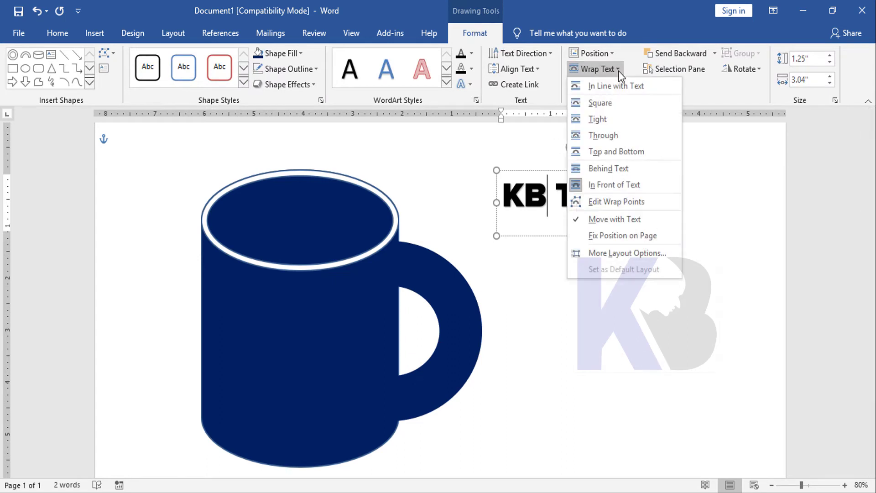
click(599, 186)
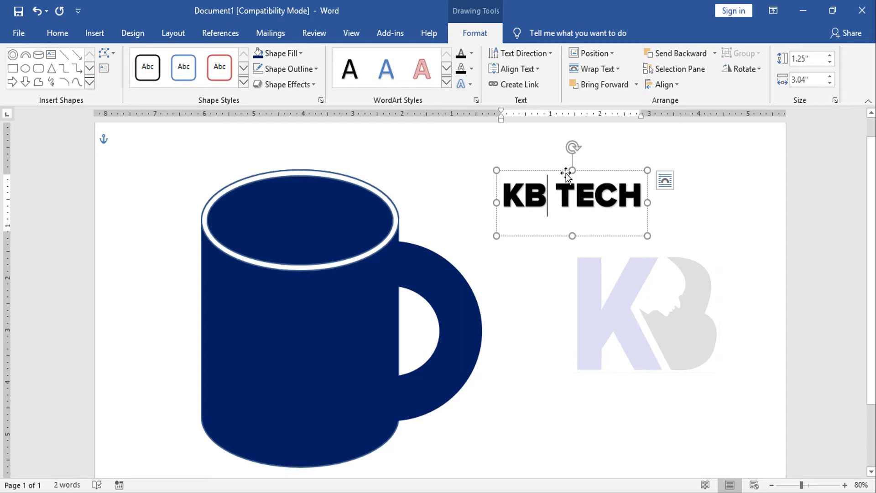
- Move KB TECH onto the mug body, apply a Parallel 3-D rotation, and resize its box to 1.18 by 3.18 inches
mouse_move(555, 171)
mouse_down()
mouse_move(292, 330)
mouse_move(282, 324)
mouse_up()
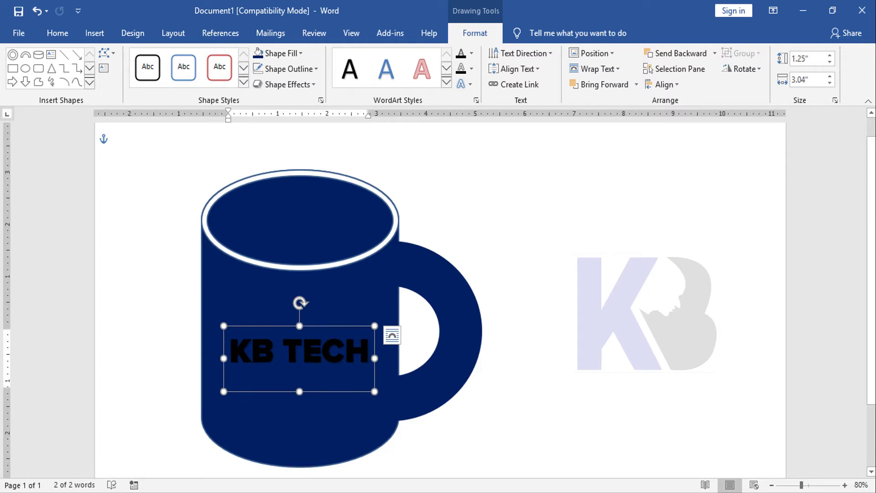
click(316, 86)
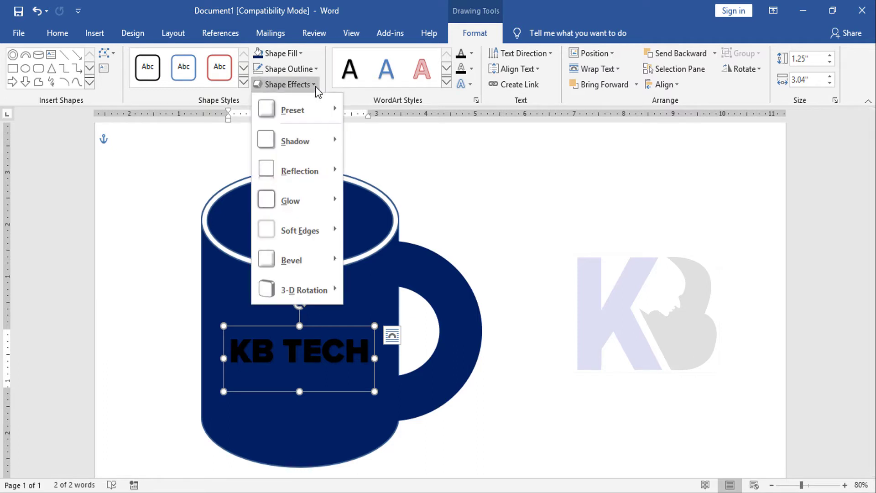
mouse_move(304, 291)
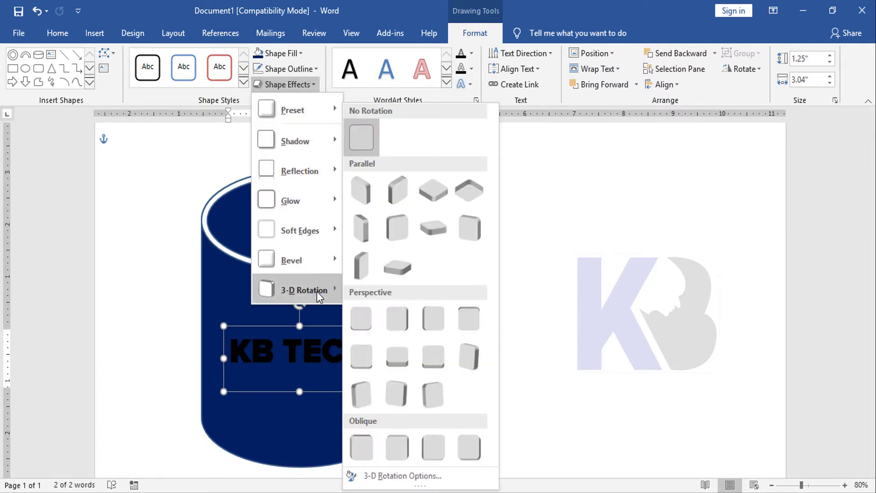
click(397, 223)
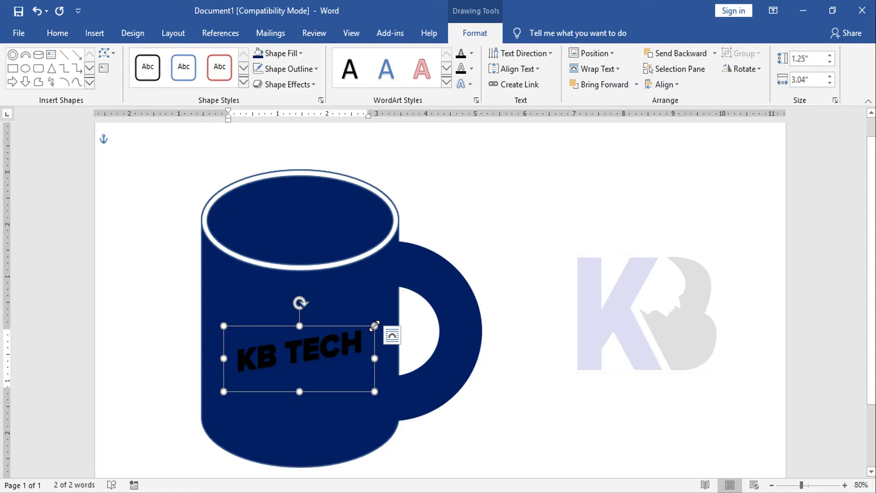
mouse_move(375, 325)
mouse_down()
mouse_move(370, 331)
mouse_move(382, 326)
mouse_up()
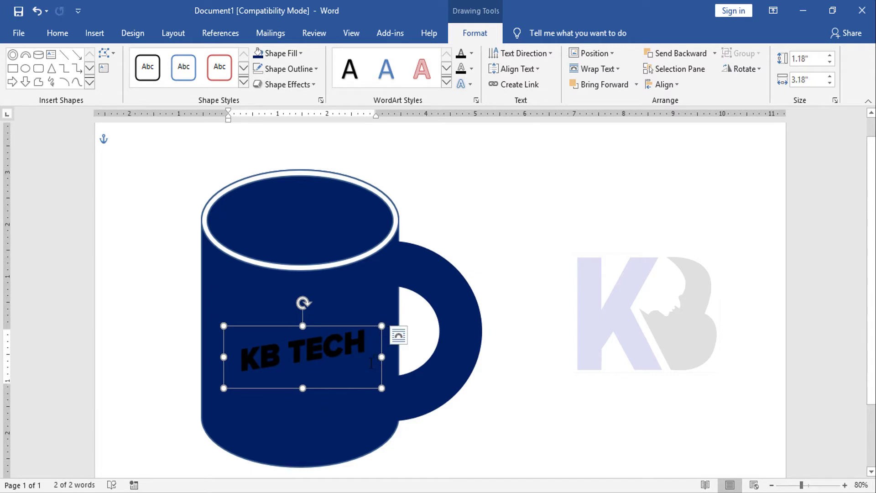
- Keep the KB TECH text at 48 pt and check the result
click(59, 34)
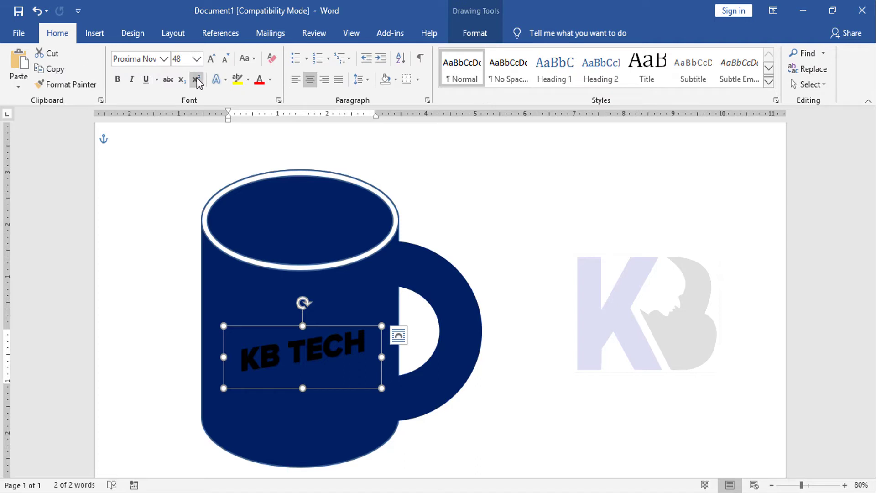
click(197, 59)
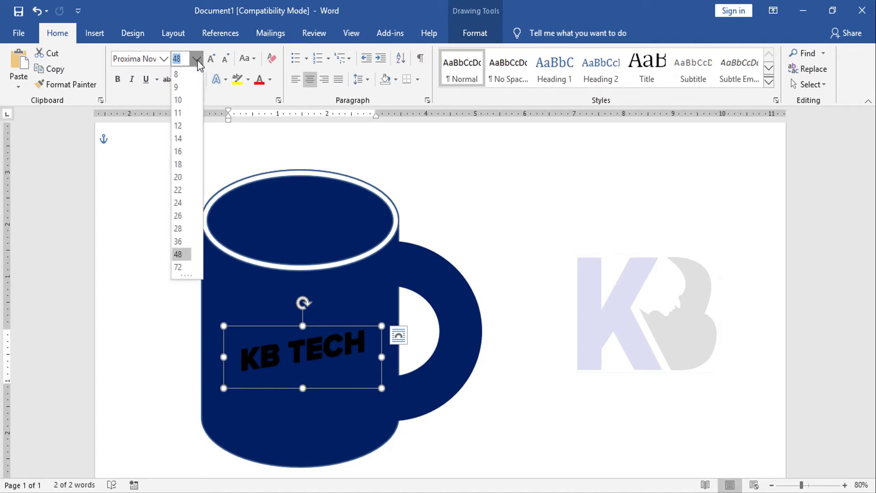
click(177, 254)
click(665, 313)
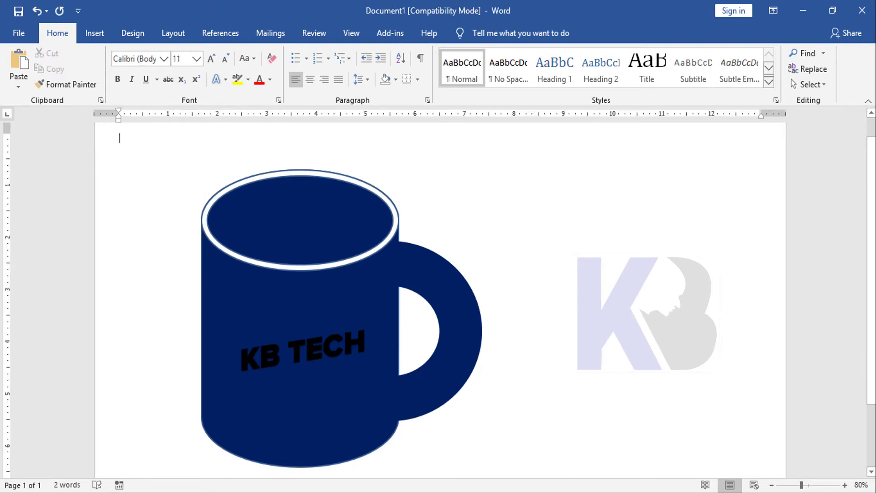
- Change the KB TECH lettering's font colour to White
click(306, 354)
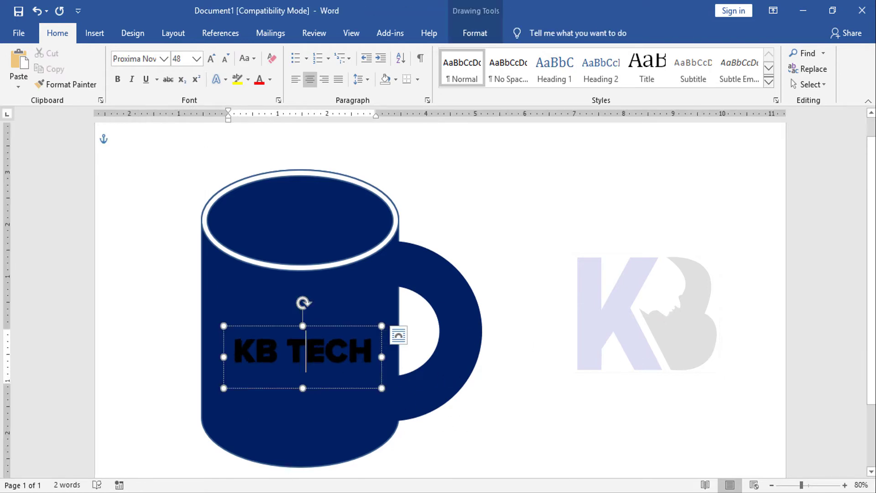
click(282, 324)
click(94, 34)
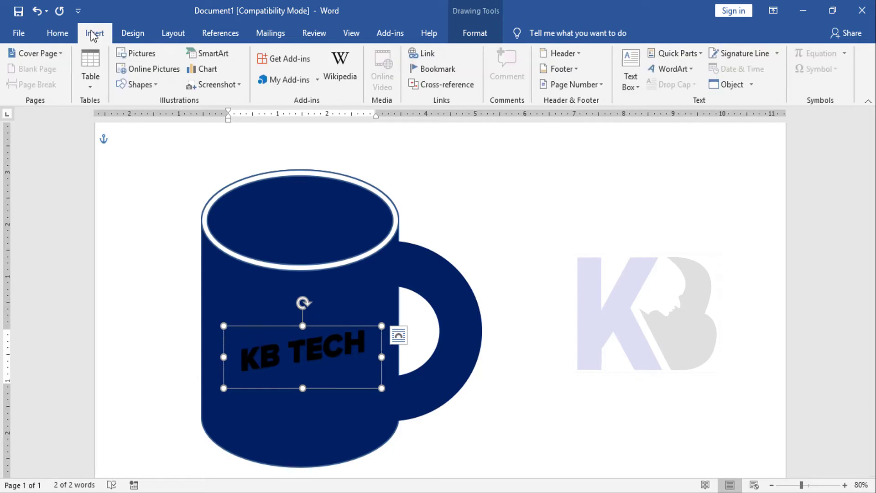
click(57, 33)
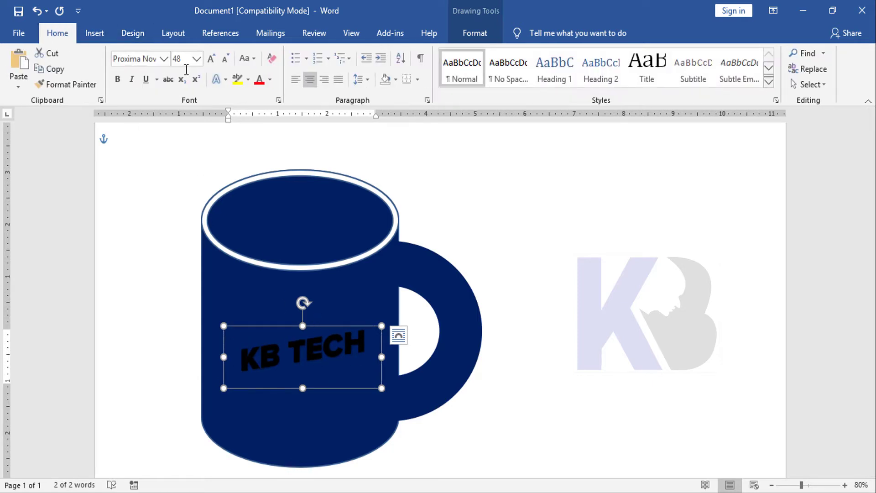
click(271, 83)
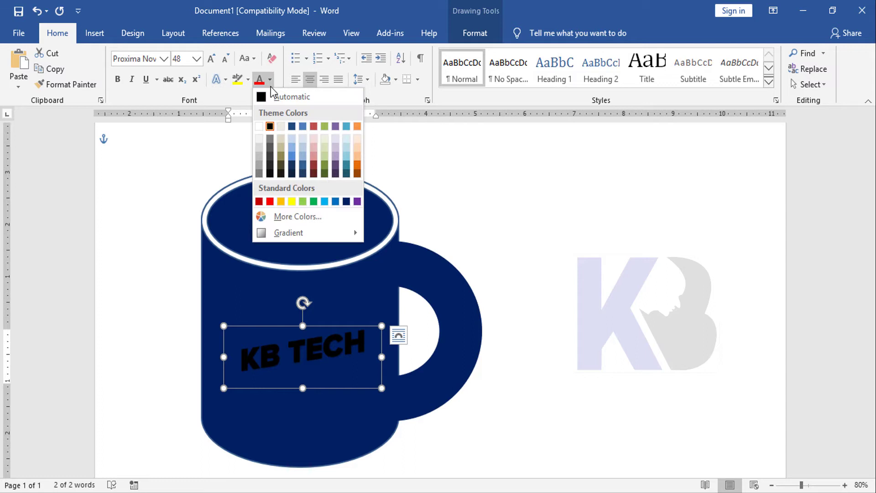
click(259, 126)
click(696, 308)
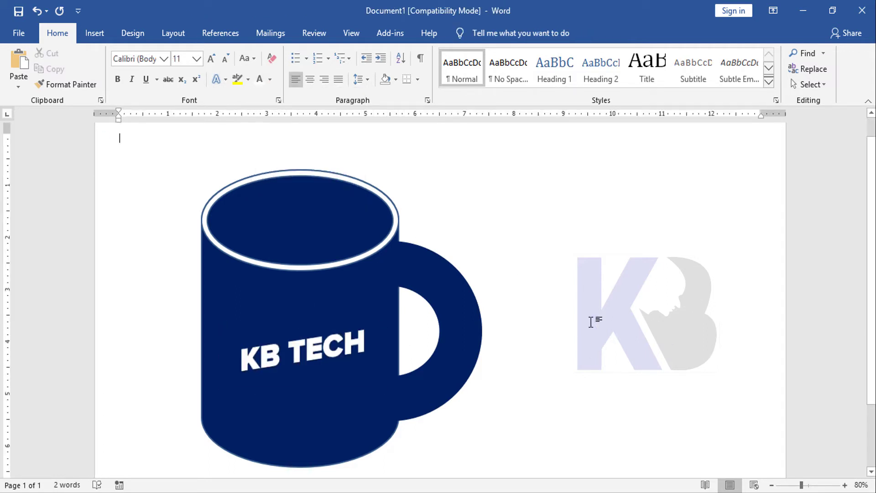
- Nudge the KB TECH text box slightly left on the mug
click(316, 345)
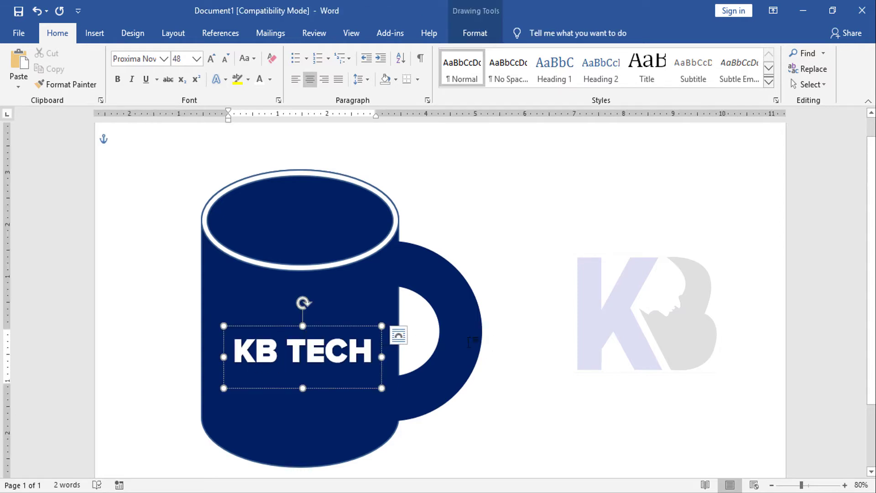
click(285, 326)
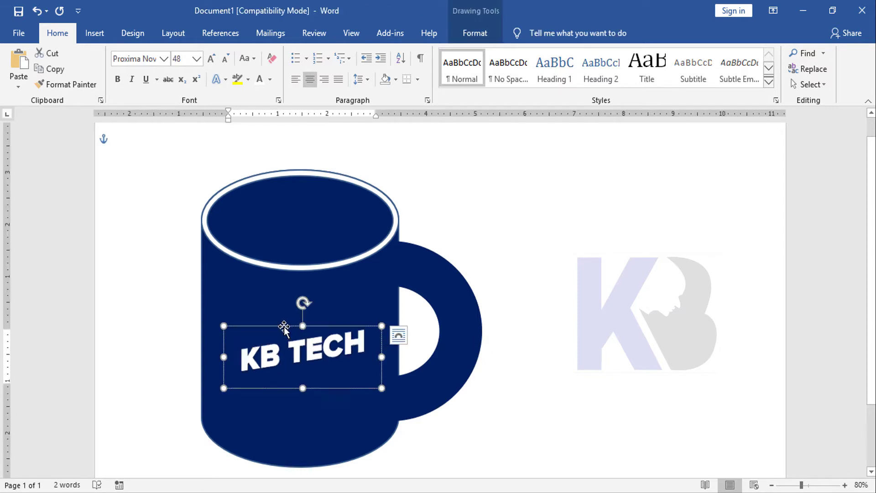
drag(284, 326, 281, 329)
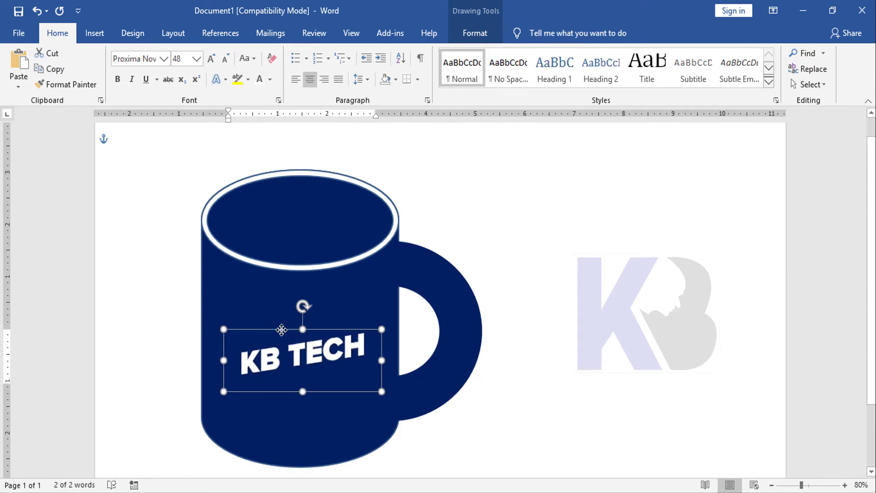
click(609, 330)
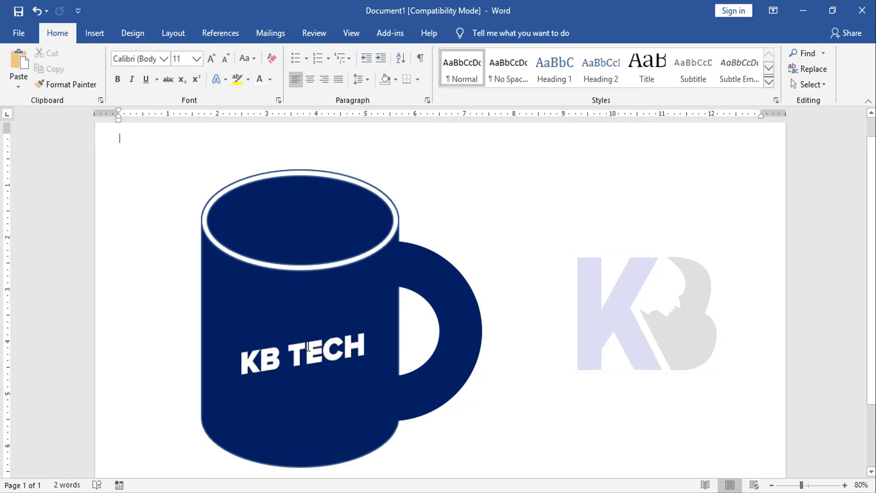
click(285, 336)
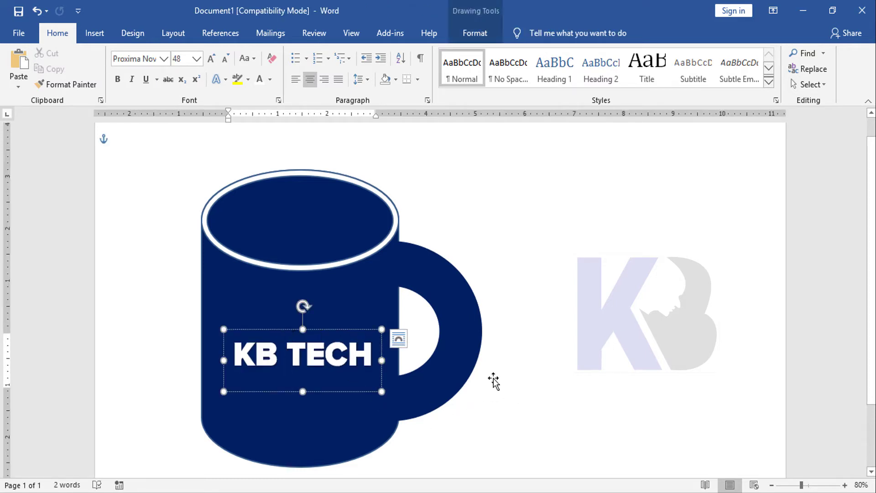
click(718, 393)
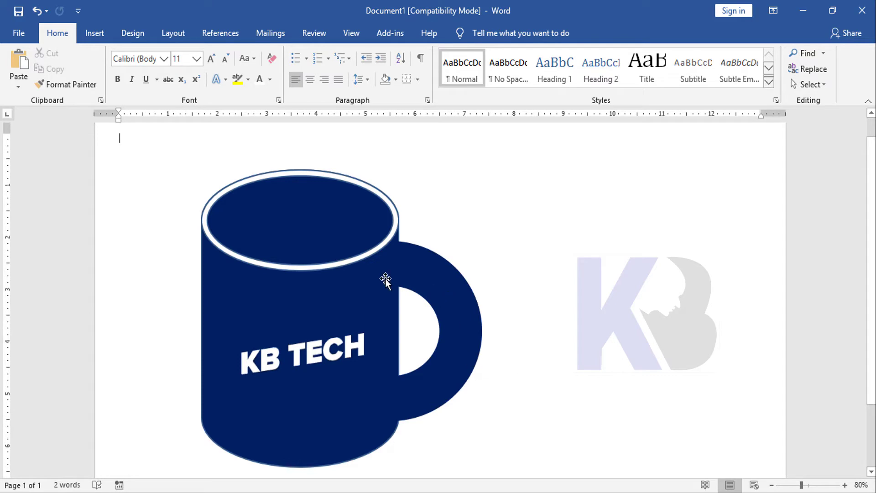
- Draw a Heart shape, about 1.04 by 0.99 inches, above the mug's handle
click(92, 34)
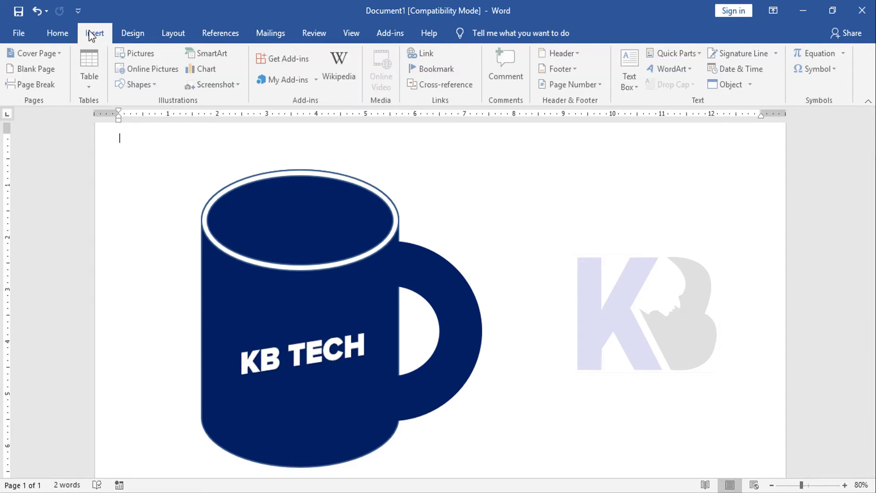
click(157, 87)
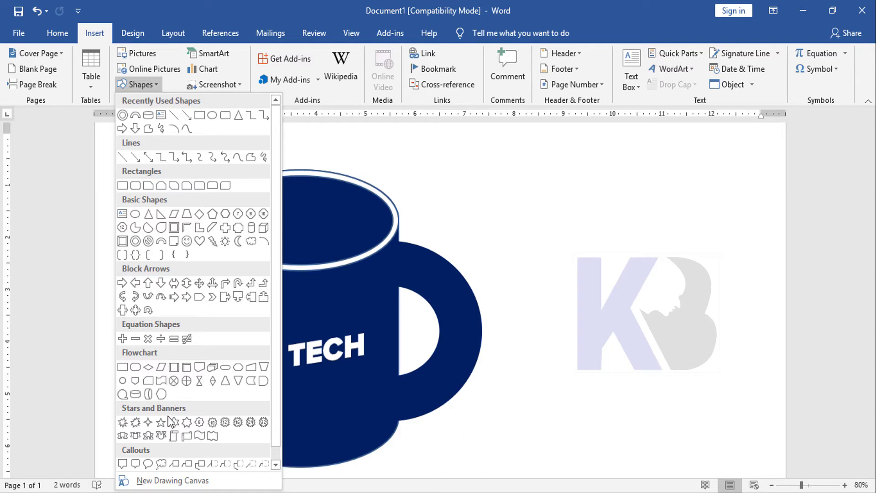
click(199, 241)
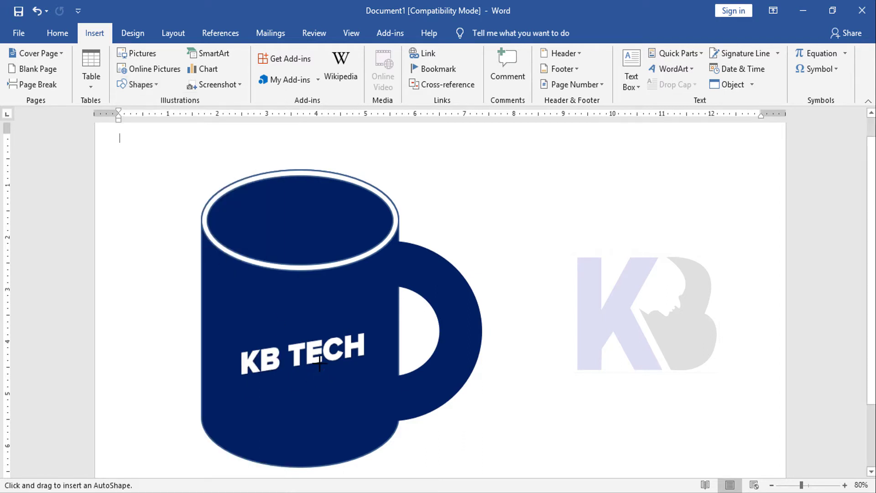
mouse_move(469, 162)
mouse_down()
mouse_move(519, 225)
mouse_move(519, 218)
mouse_up()
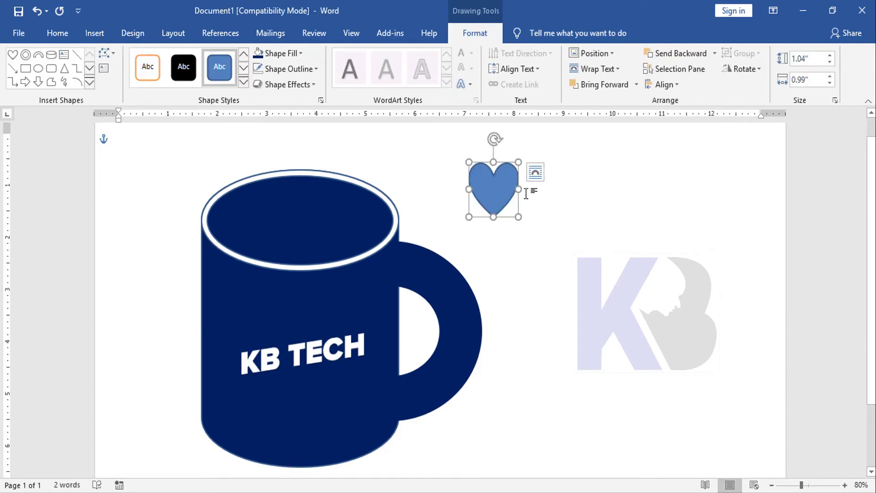
- Make the heart solid red with no outline, shrink it to 0.74 by 0.72 inches, and place it beside KB TECH
click(301, 54)
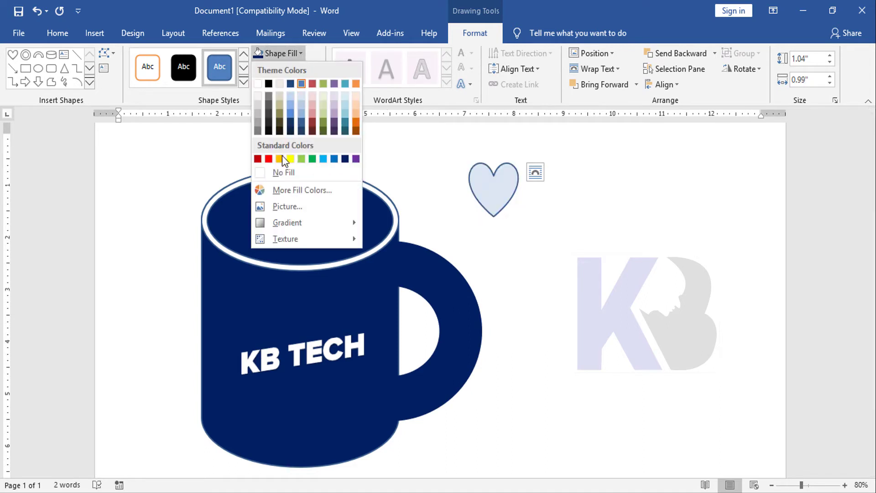
click(269, 159)
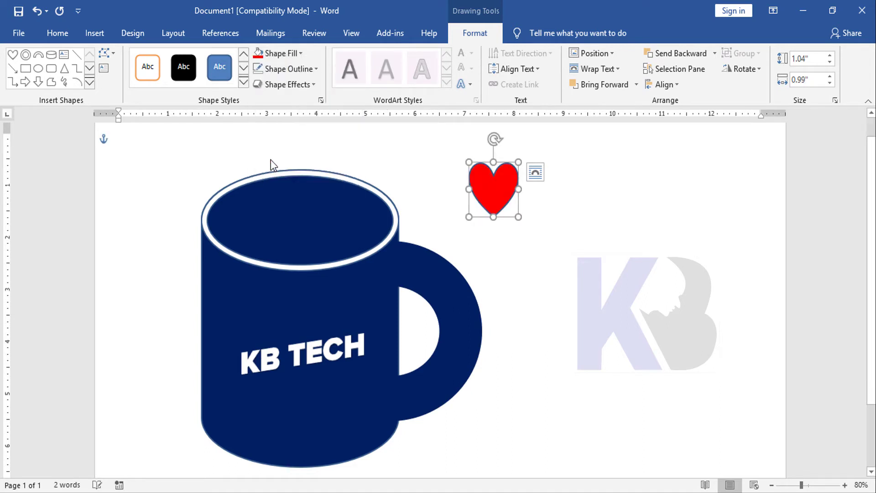
click(296, 70)
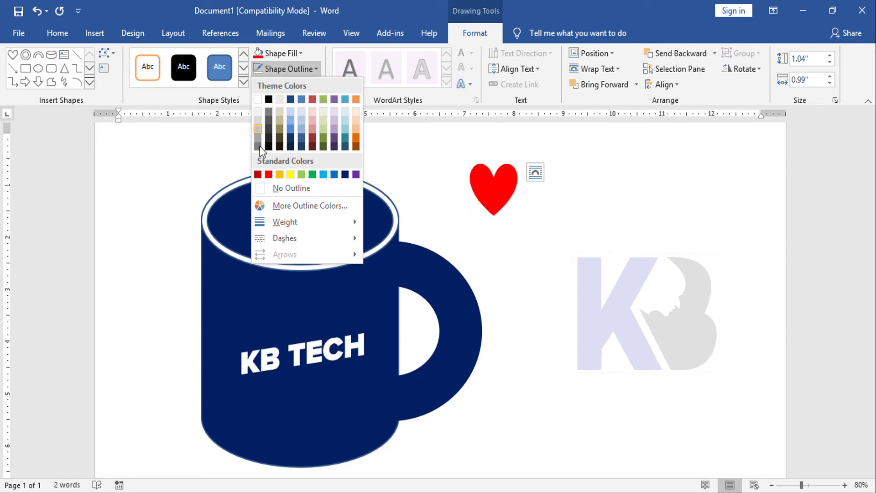
click(288, 191)
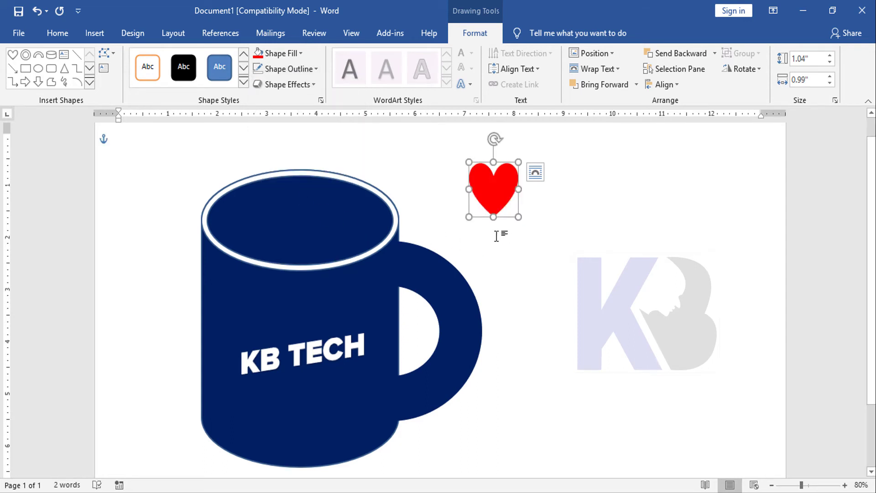
drag(517, 218, 504, 201)
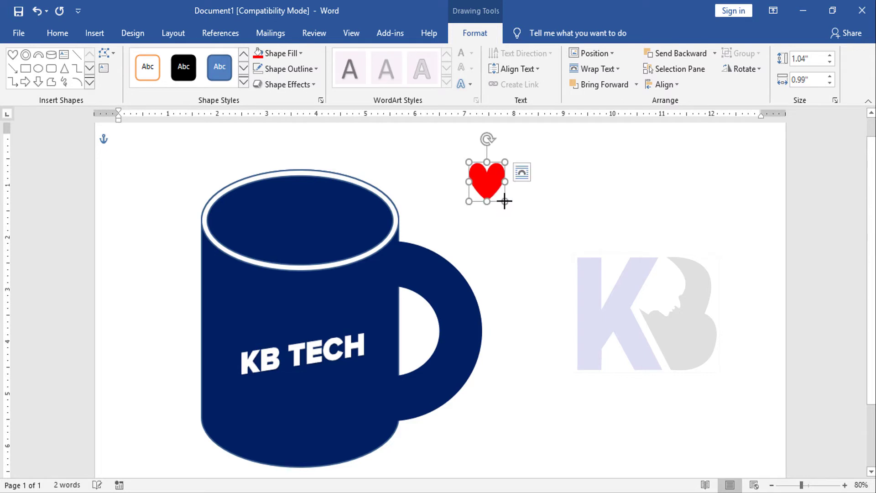
mouse_move(487, 182)
mouse_down()
mouse_move(212, 379)
mouse_move(223, 366)
mouse_up()
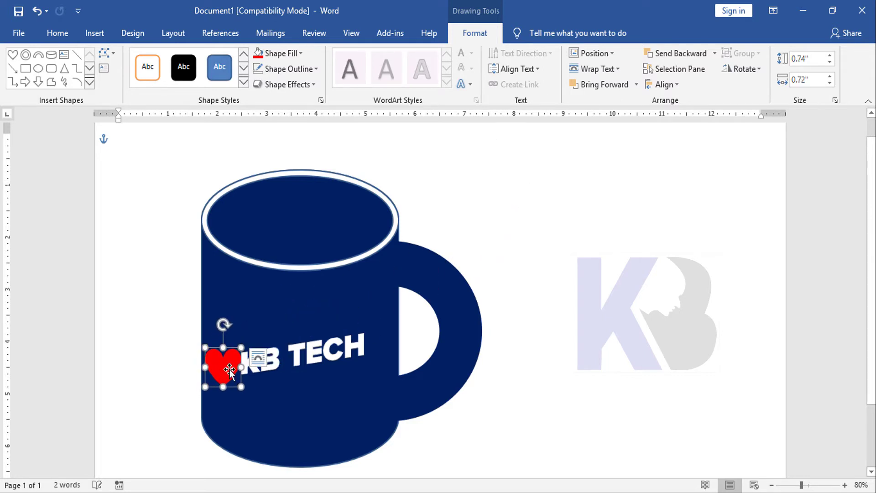
- Shrink the red heart beside KB TECH a little more
key(super)
key(Escape)
scroll(257, 374, up, 6)
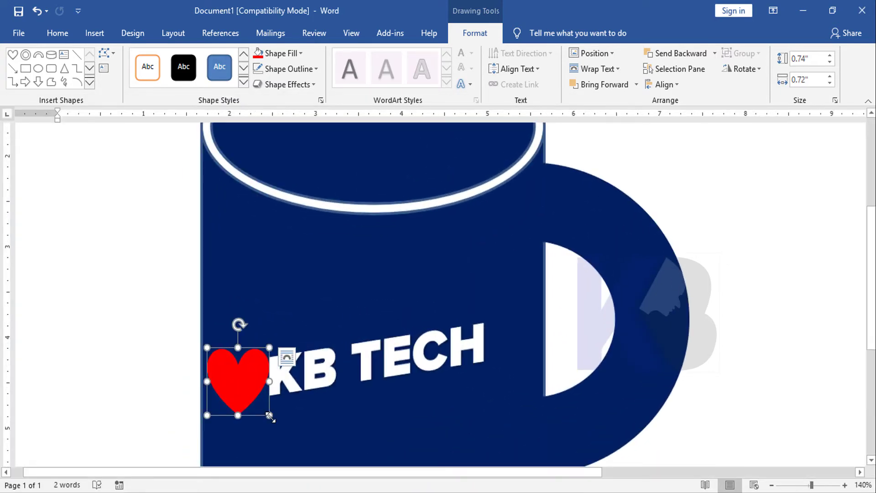
drag(270, 416, 247, 385)
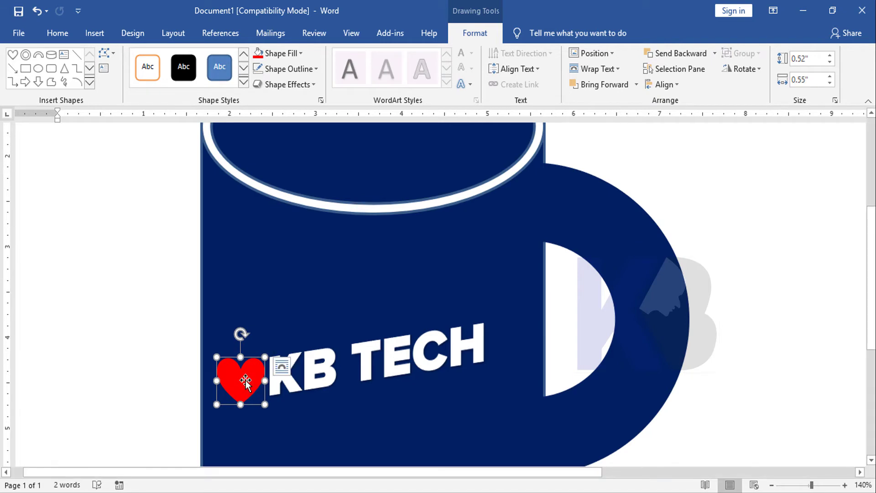
- Duplicate the heart, place the copy after TECH, and narrow it slightly
click(56, 34)
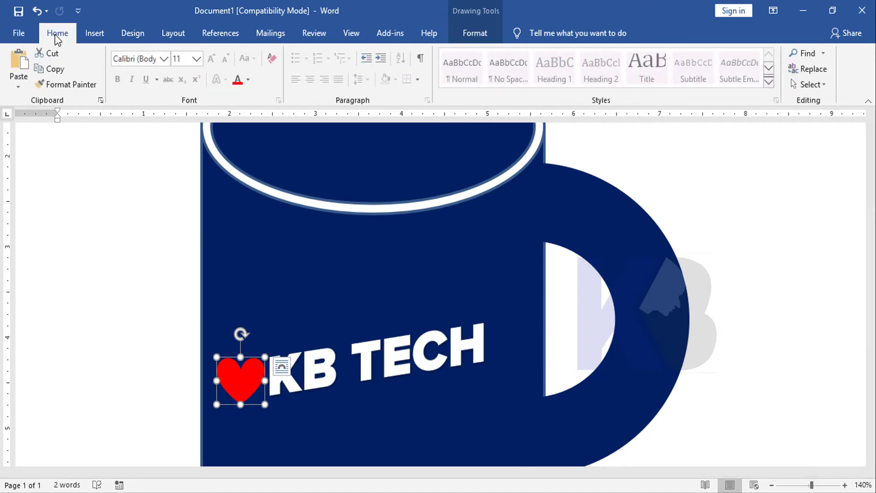
click(65, 71)
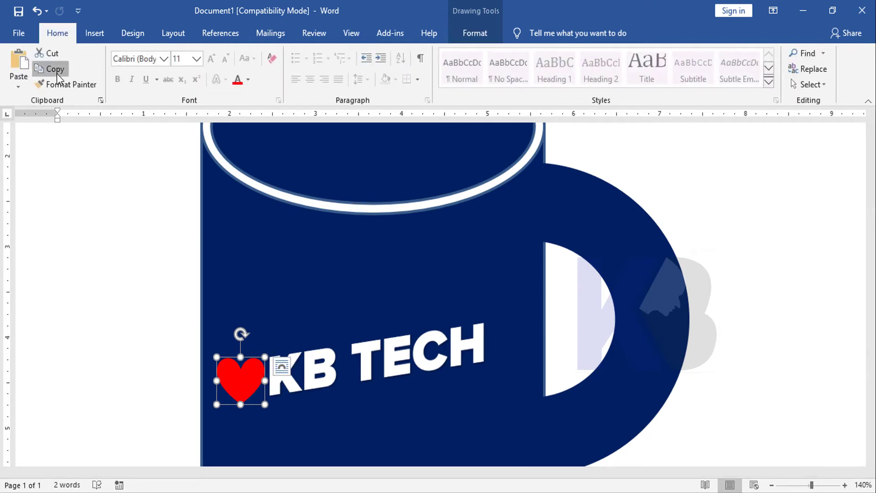
click(21, 68)
mouse_move(255, 396)
mouse_down()
mouse_move(526, 340)
mouse_move(513, 341)
mouse_up()
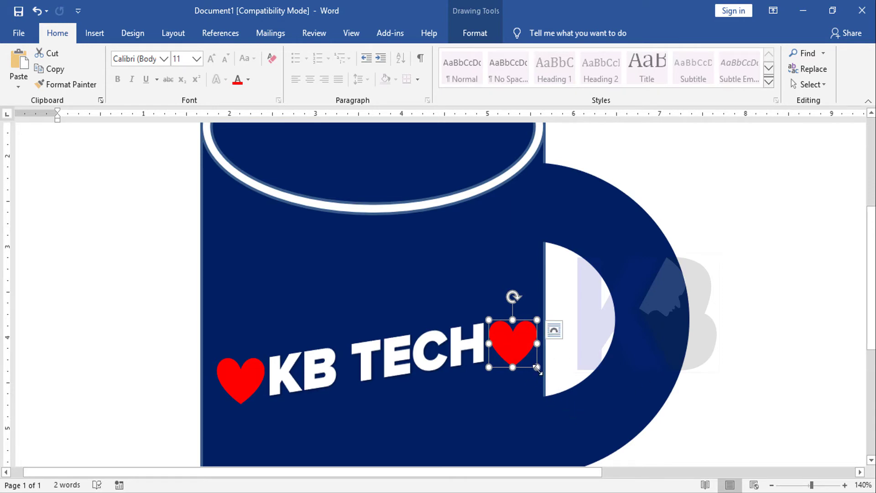
drag(537, 367, 533, 363)
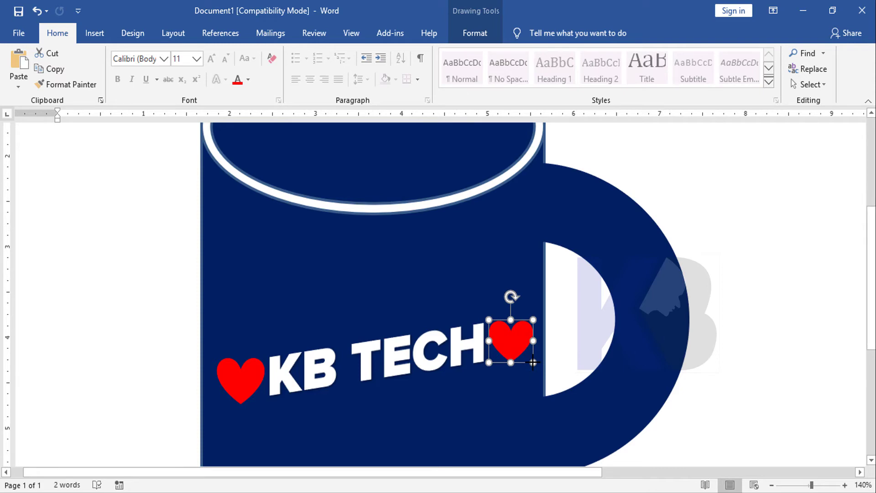
click(757, 276)
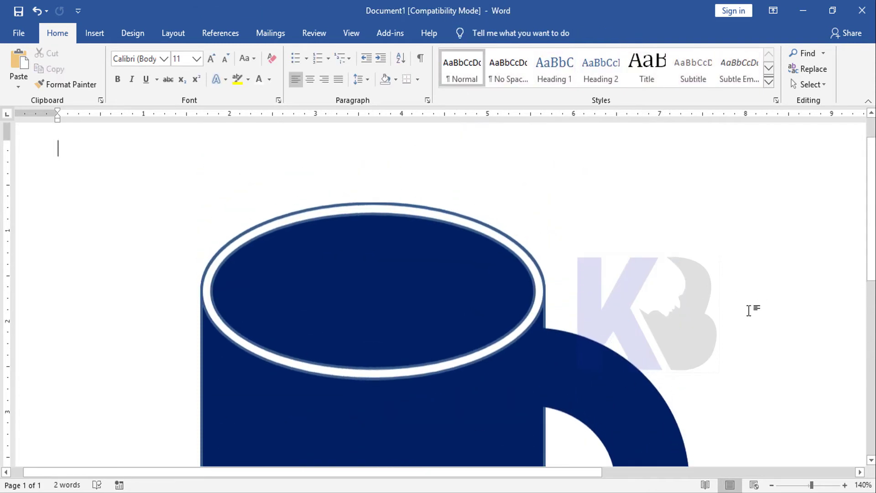
scroll(711, 305, down, 3)
scroll(710, 306, down, 3)
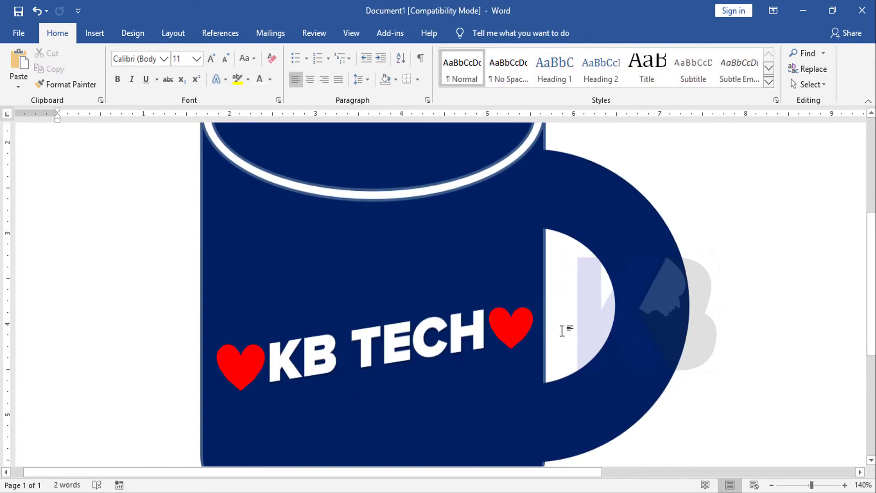
scroll(561, 330, down, 4)
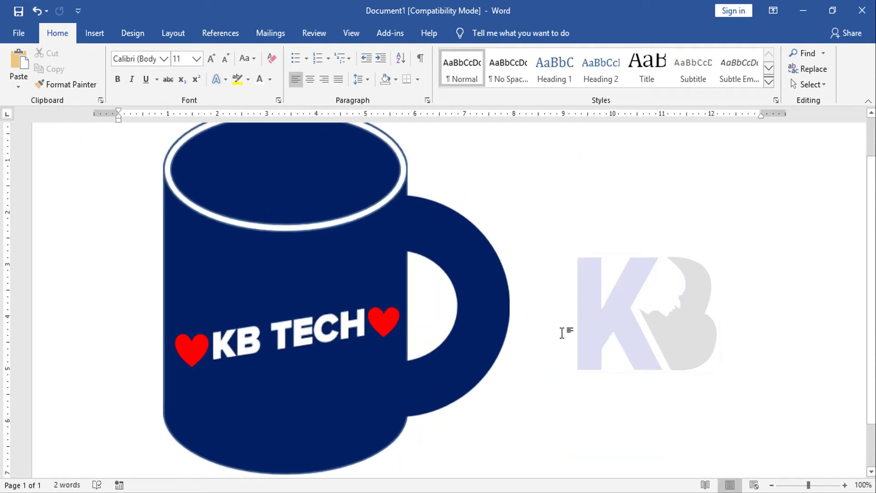
scroll(562, 331, up, 1)
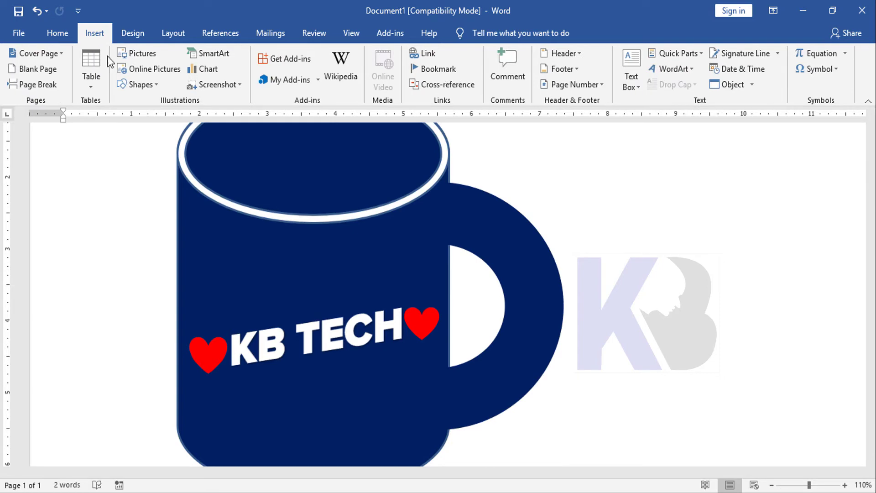
- Draw a Smiley Face shape beside the mug and fill it gold
click(155, 86)
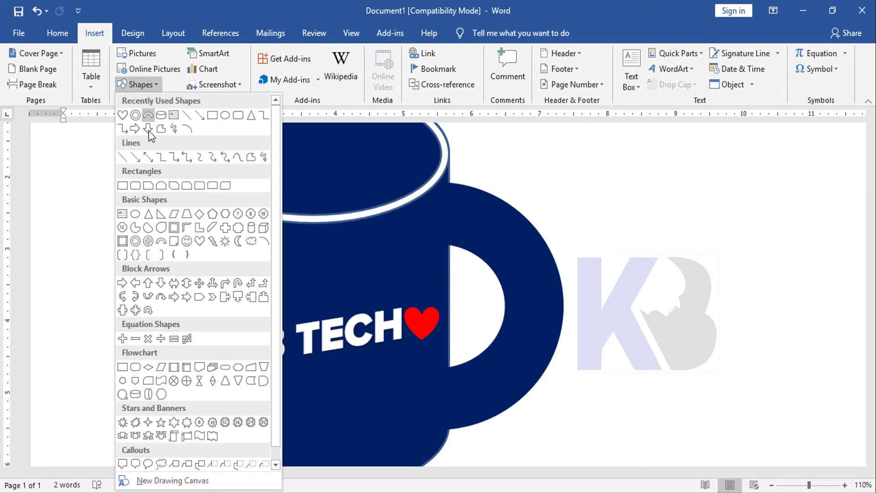
click(186, 242)
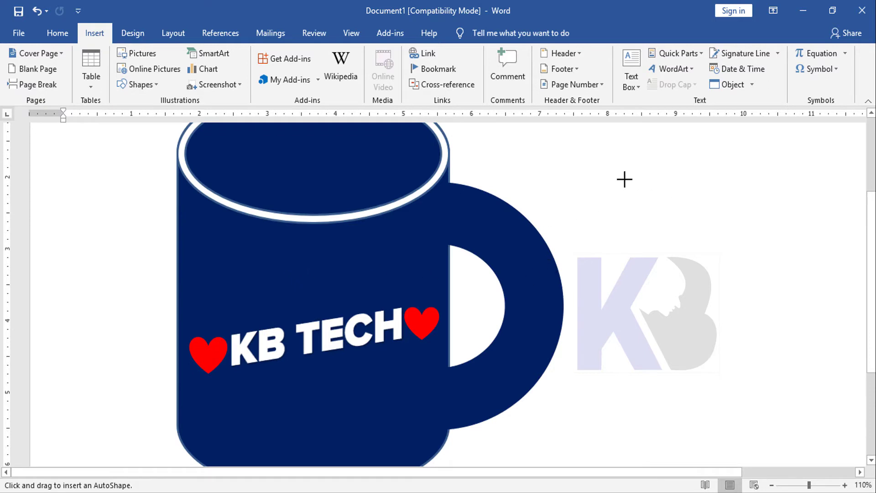
mouse_move(601, 172)
mouse_down()
mouse_move(725, 313)
mouse_move(698, 272)
mouse_up()
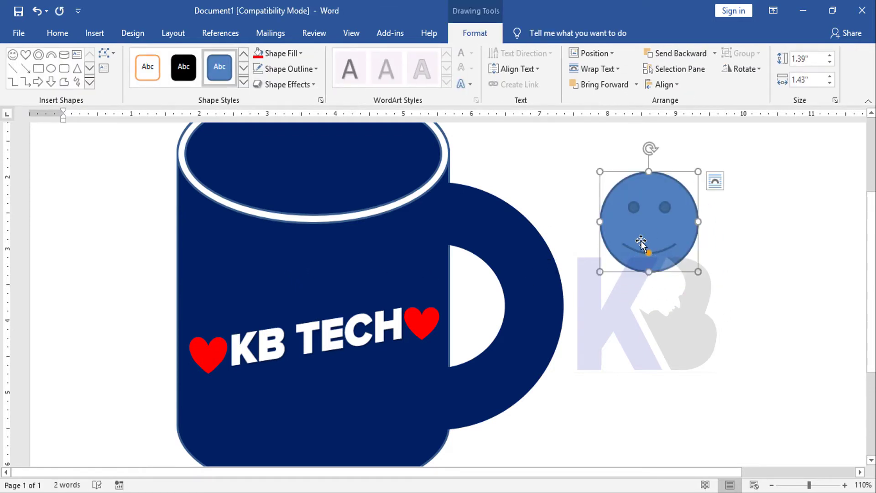
click(300, 54)
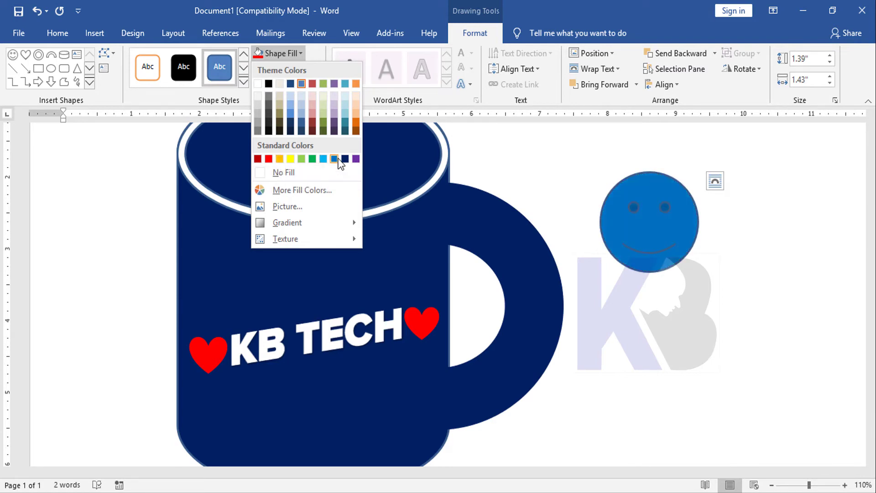
click(280, 159)
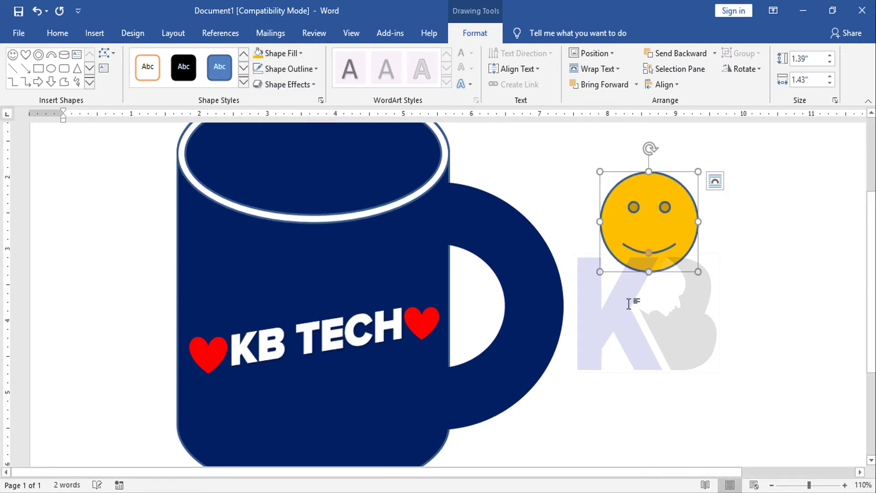
- Move the smiley onto the mug above KB TECH, resized to about 0.91 by 0.98 inches
drag(652, 195, 309, 252)
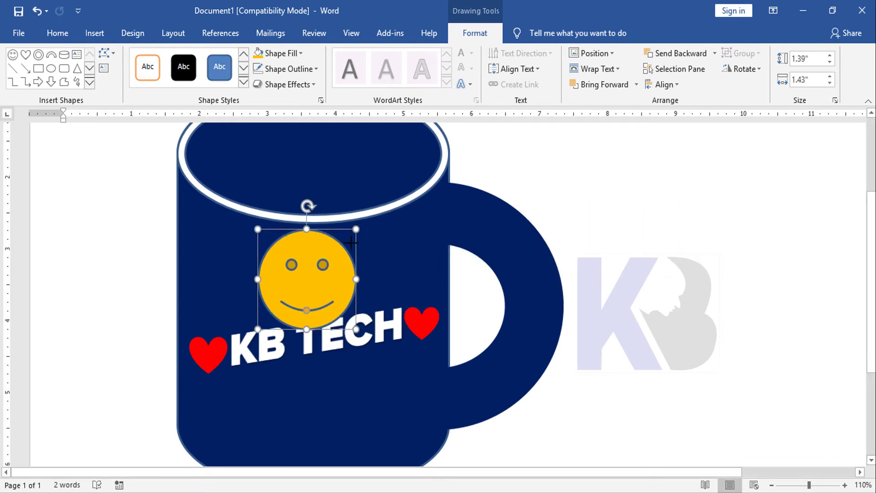
drag(356, 228, 325, 264)
drag(303, 305, 315, 284)
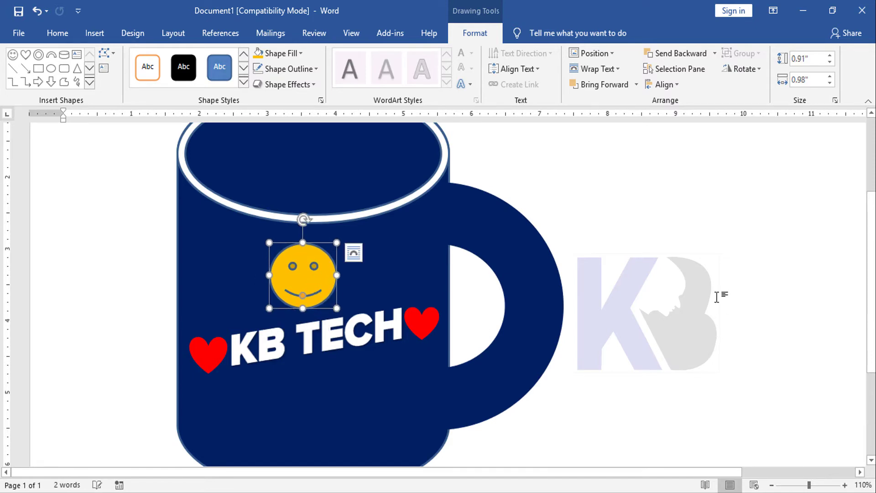
click(705, 281)
scroll(705, 281, up, 3)
ctrl+scroll(616, 293, down, 3)
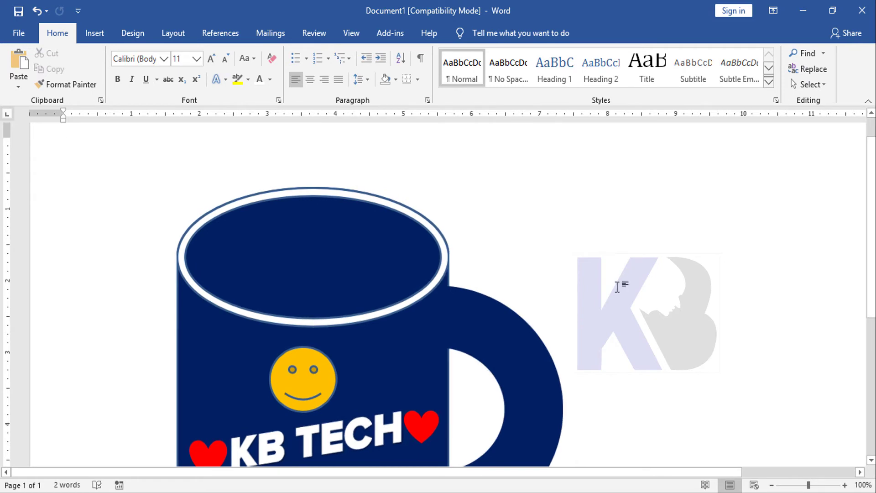
ctrl+scroll(617, 286, up, 1)
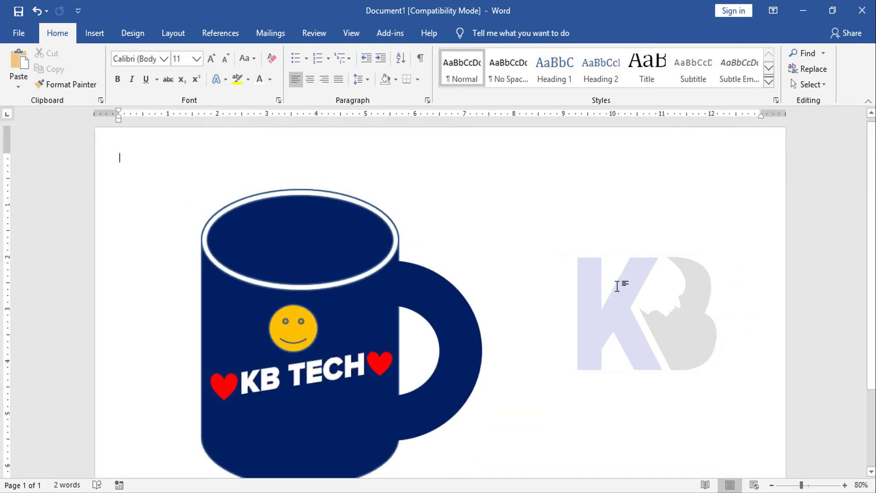
scroll(617, 286, down, 2)
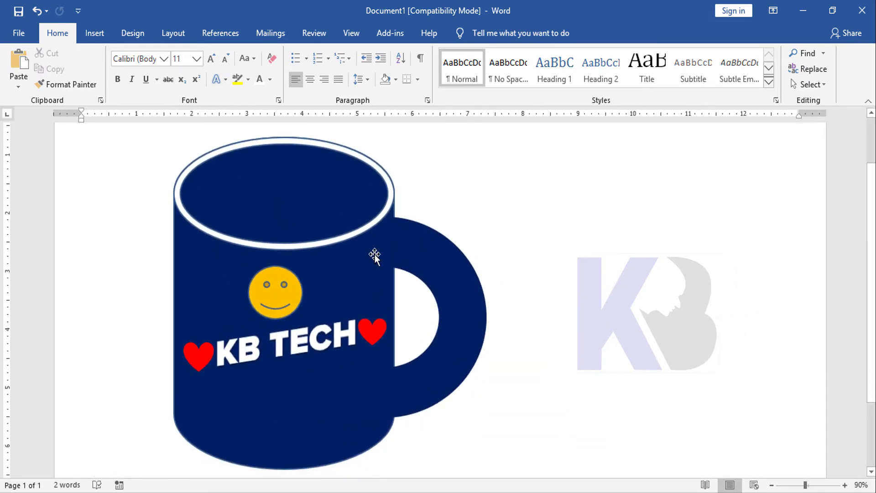
click(281, 187)
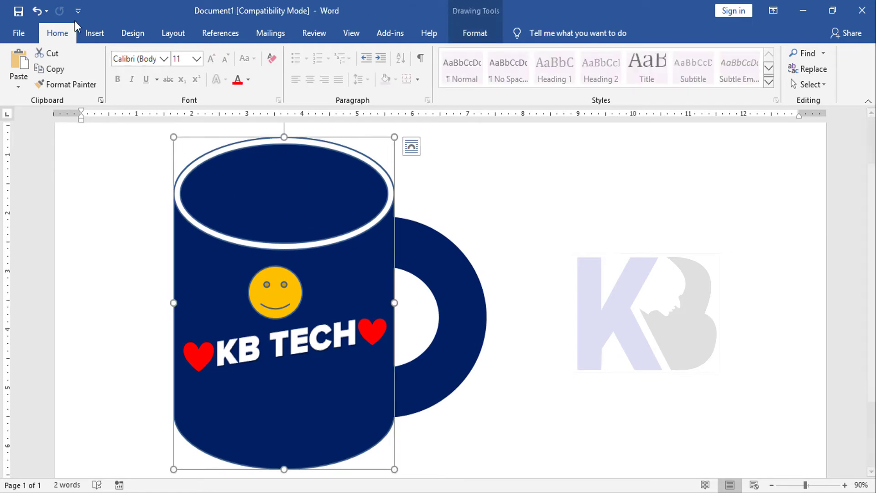
click(99, 35)
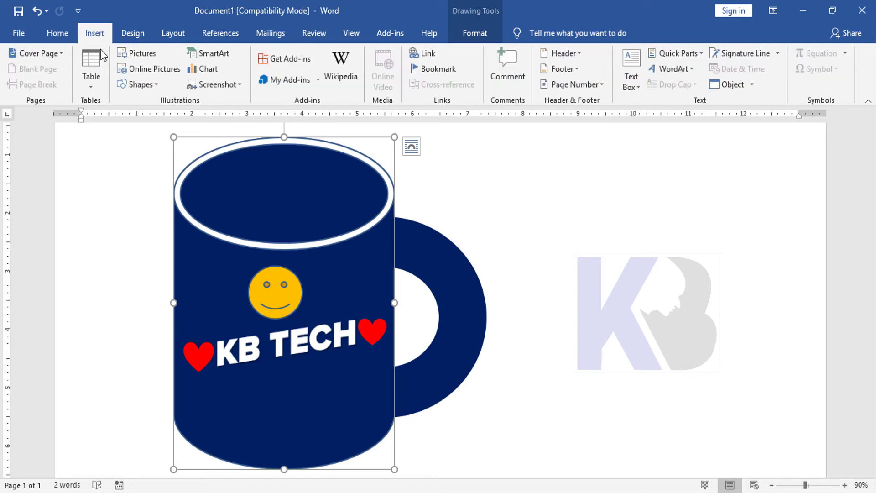
click(145, 86)
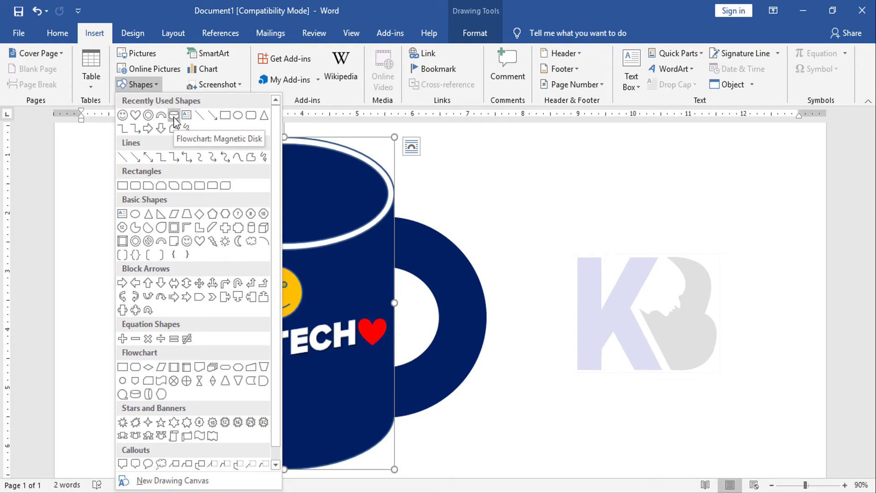
click(175, 117)
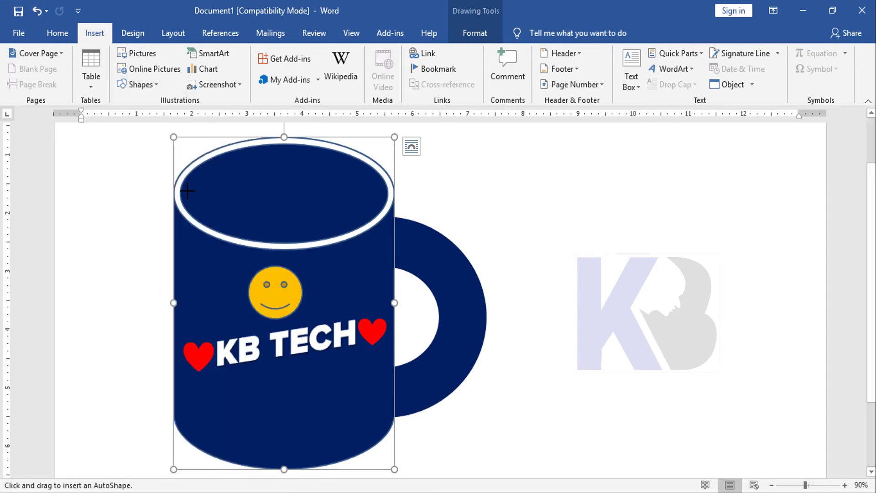
mouse_move(186, 189)
mouse_down()
mouse_move(372, 221)
mouse_move(375, 235)
mouse_up()
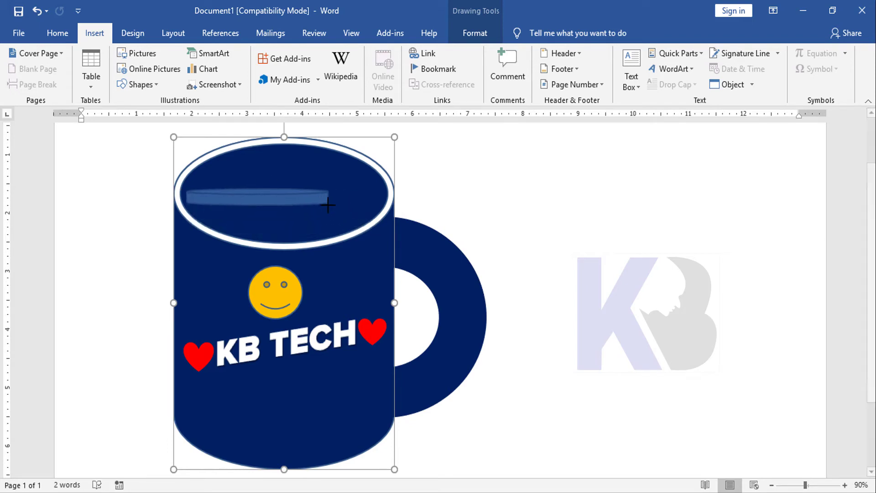
drag(375, 236, 329, 205)
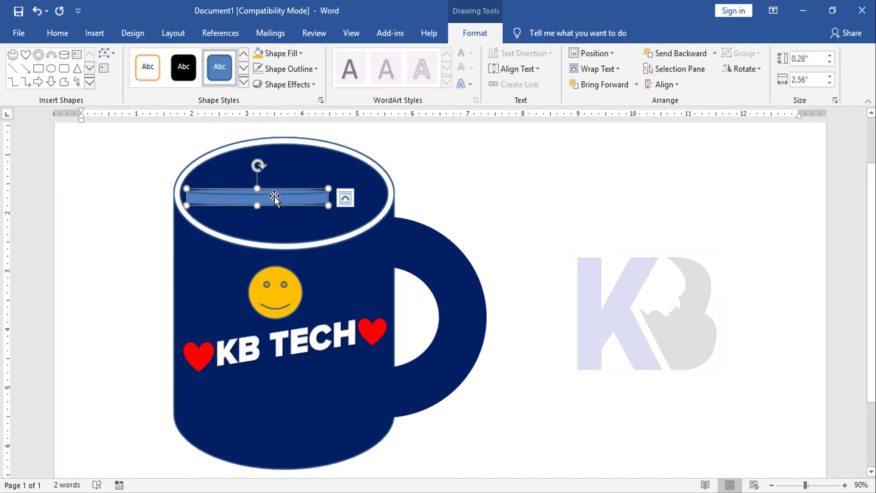
key(Delete)
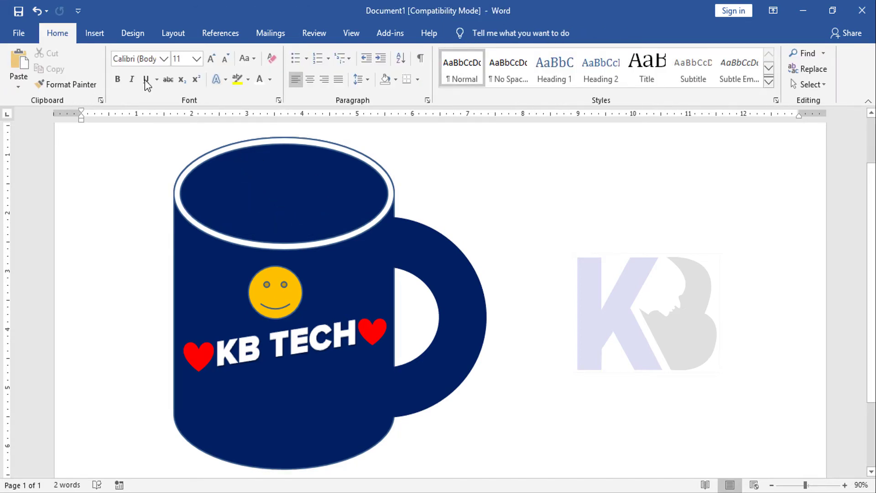
- Draw an Oval at the top of the mug and stretch it to cover the rim opening
click(94, 34)
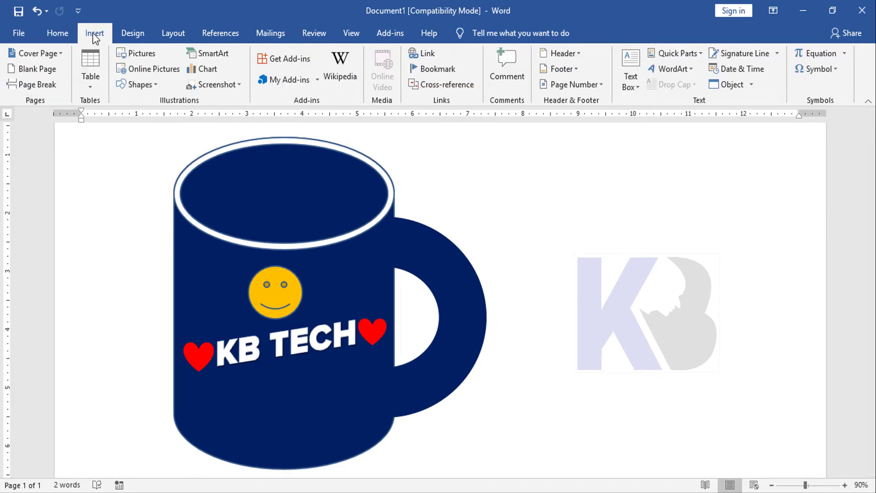
click(156, 85)
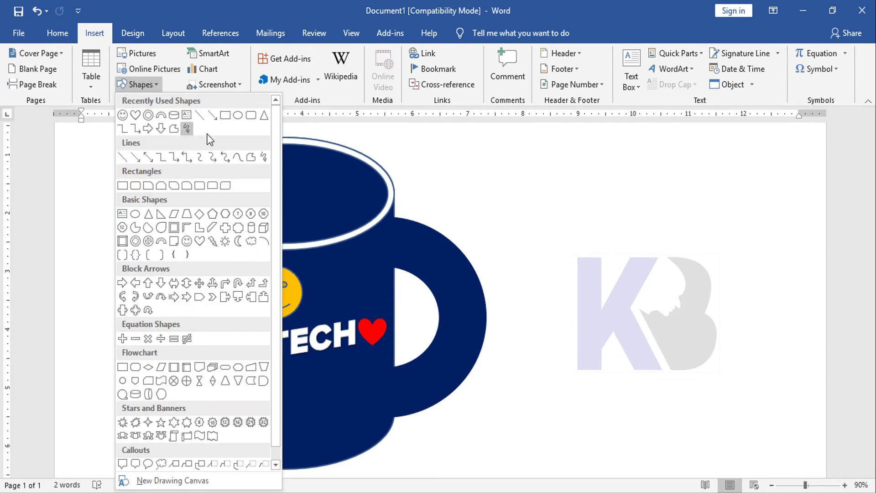
click(238, 116)
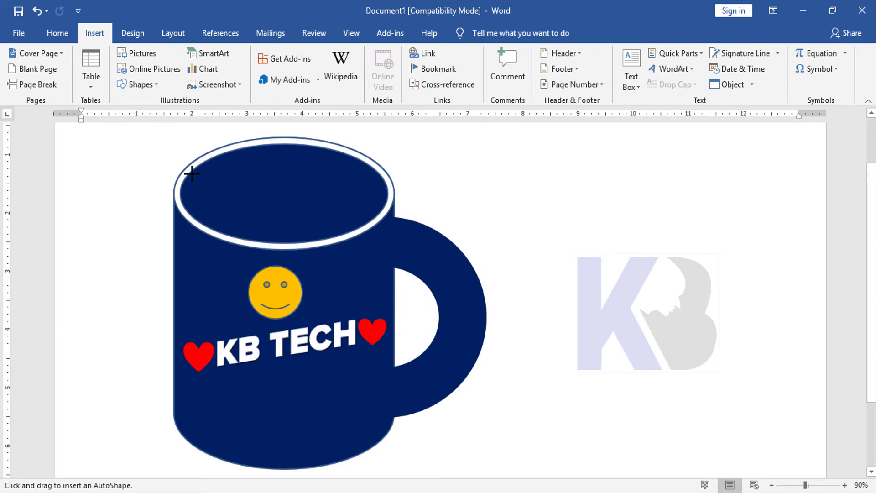
drag(198, 176, 386, 229)
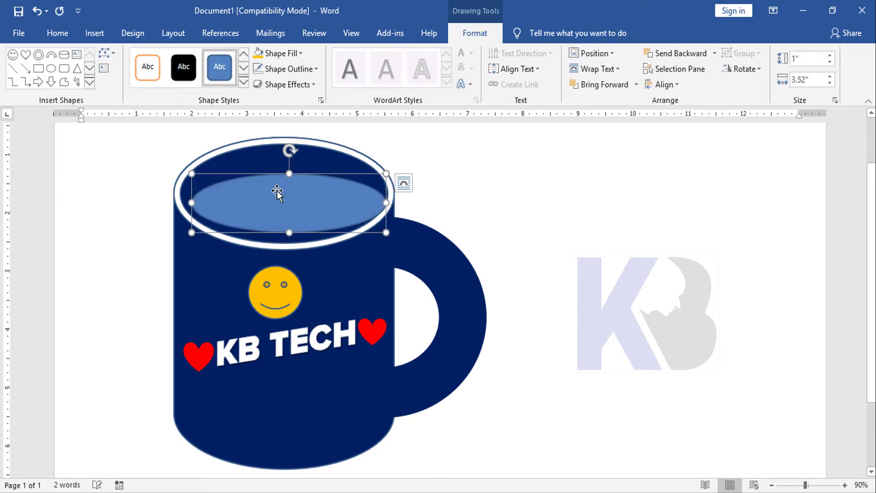
drag(267, 189, 262, 161)
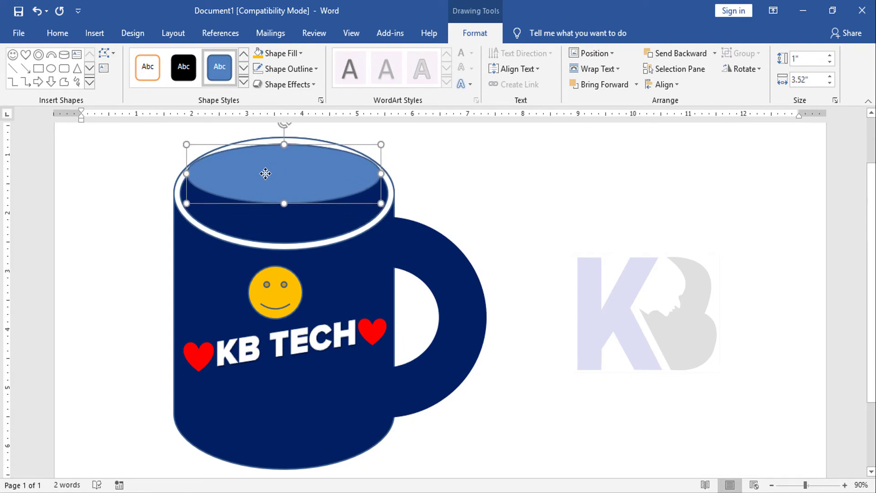
drag(282, 201, 280, 243)
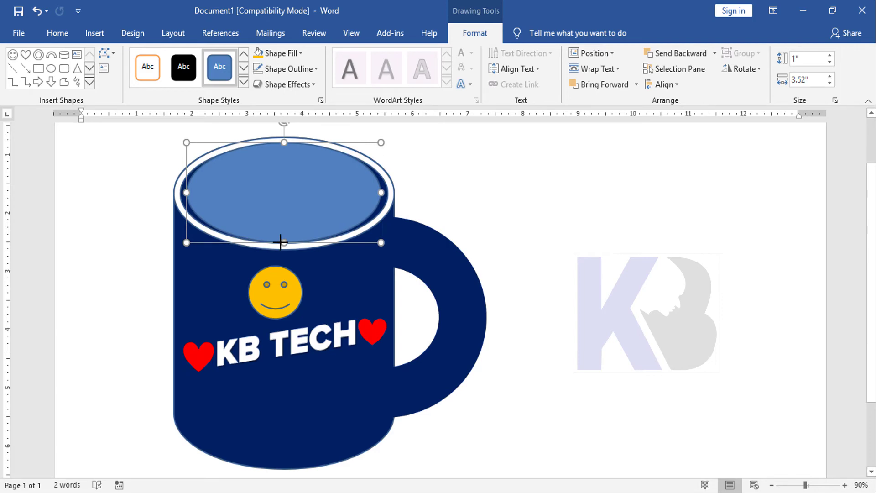
- Widen the oval to about 1.76 by 3.75 inches so it fills the rim
ctrl+scroll(381, 206, up, 2)
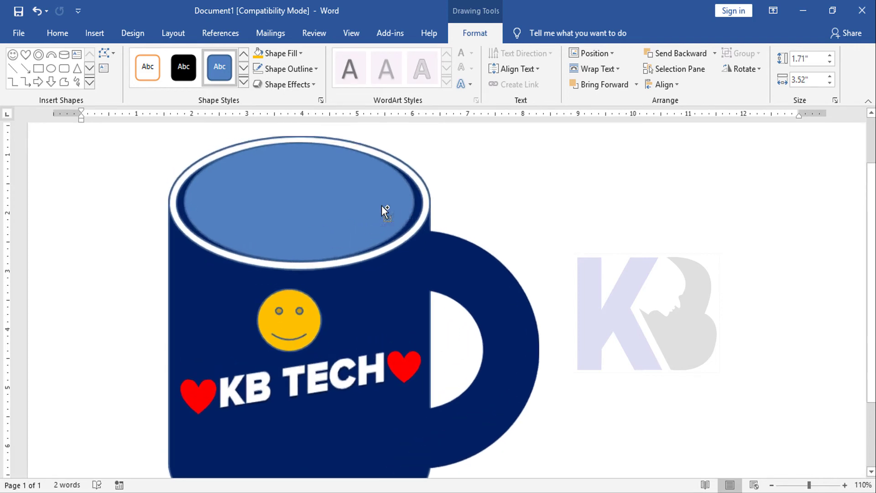
ctrl+scroll(382, 205, up, 3)
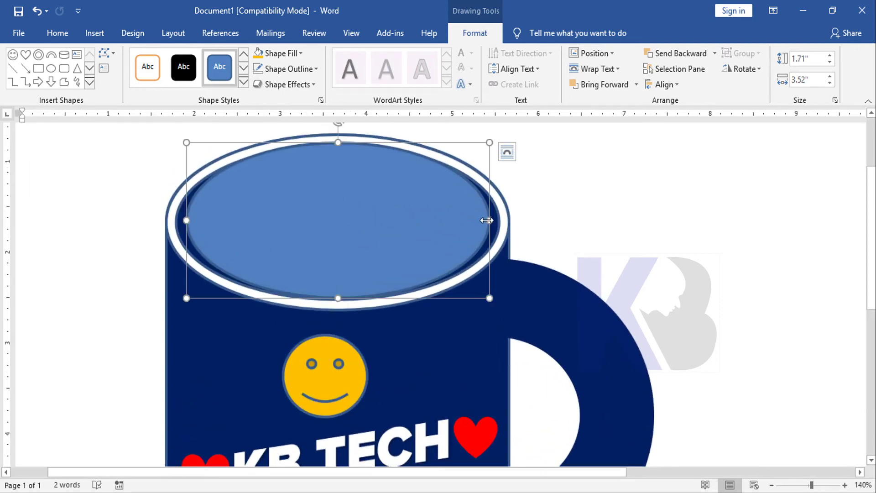
drag(487, 220, 494, 221)
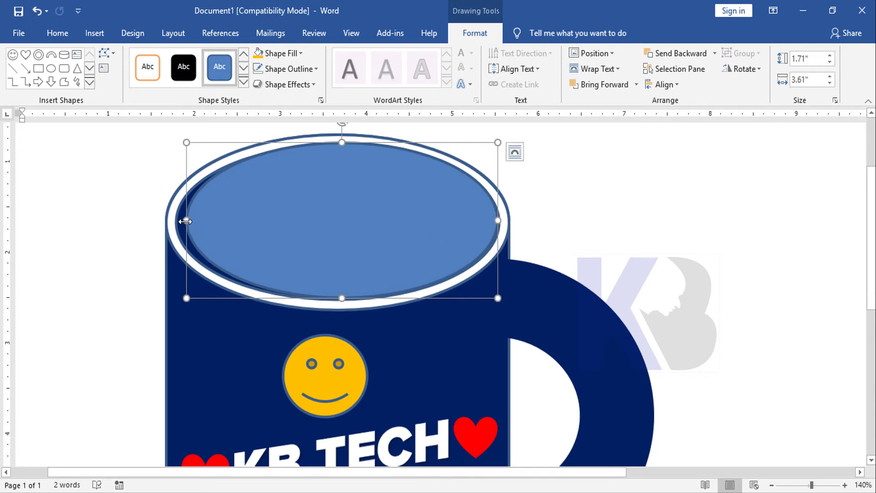
drag(185, 220, 177, 223)
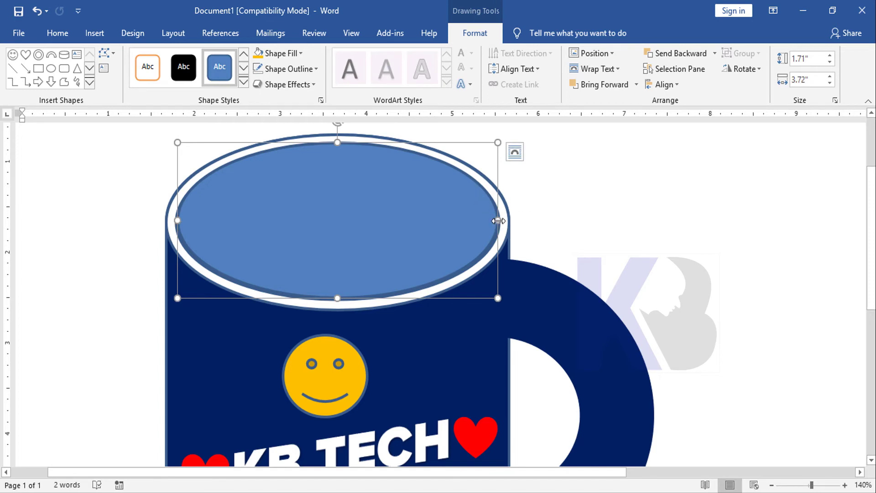
drag(498, 221, 500, 221)
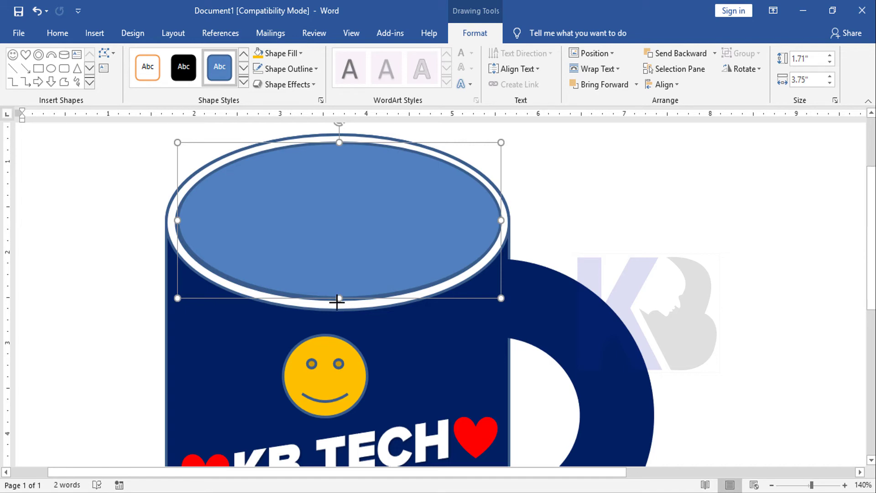
drag(337, 301, 342, 302)
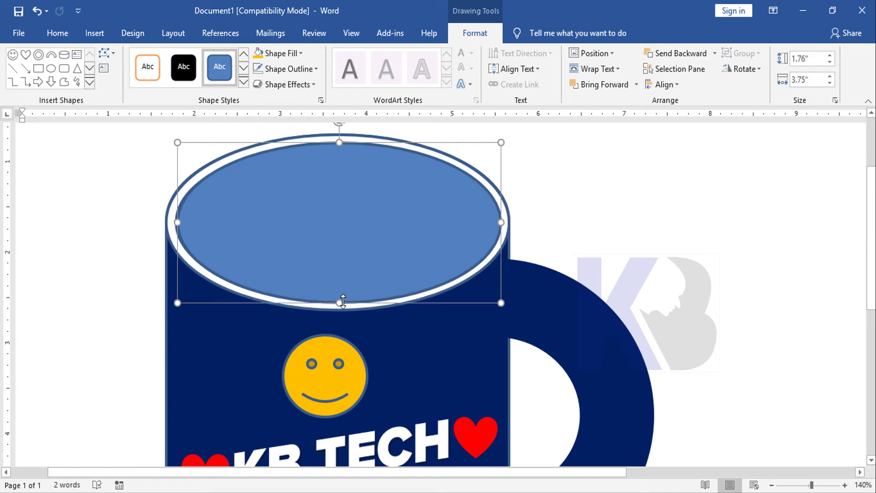
key(ctrl+z)
click(343, 302)
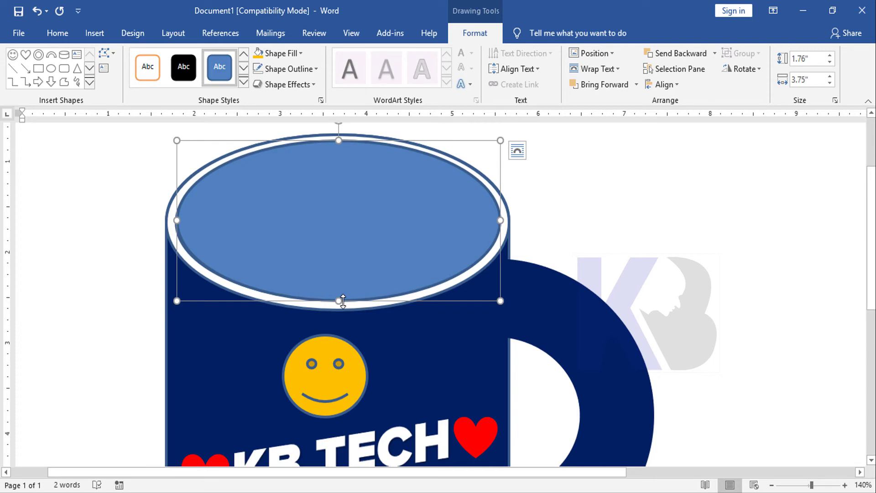
click(342, 302)
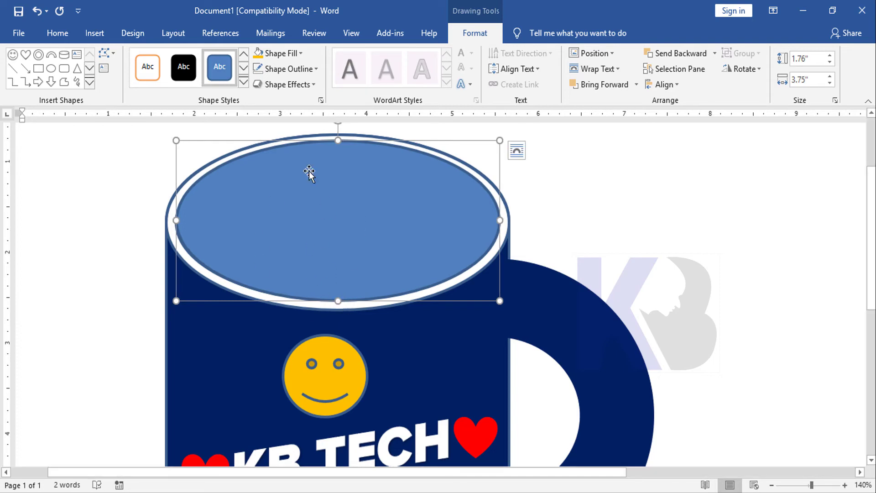
- Give the oval No Outline and a dark 'From Center' radial gradient fill
click(292, 69)
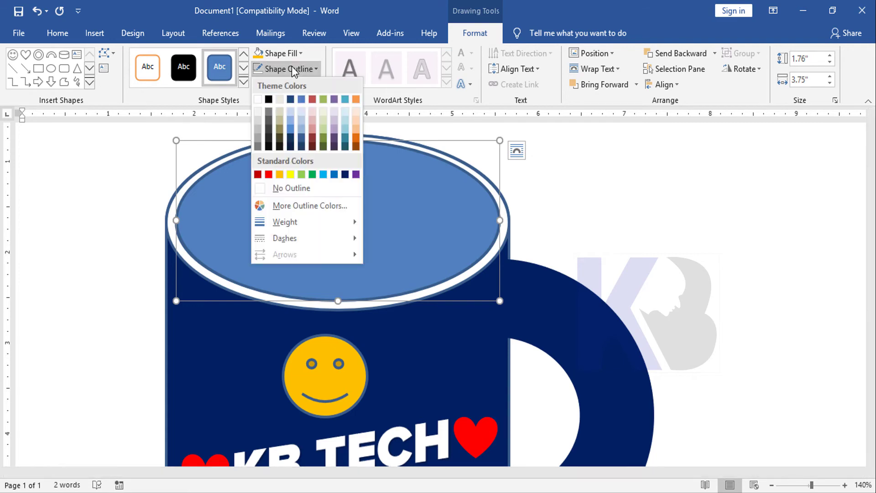
click(285, 188)
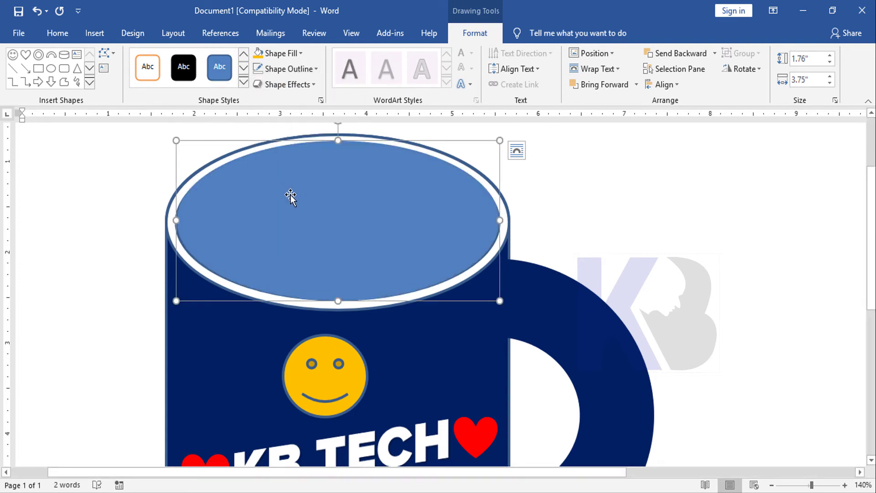
click(284, 53)
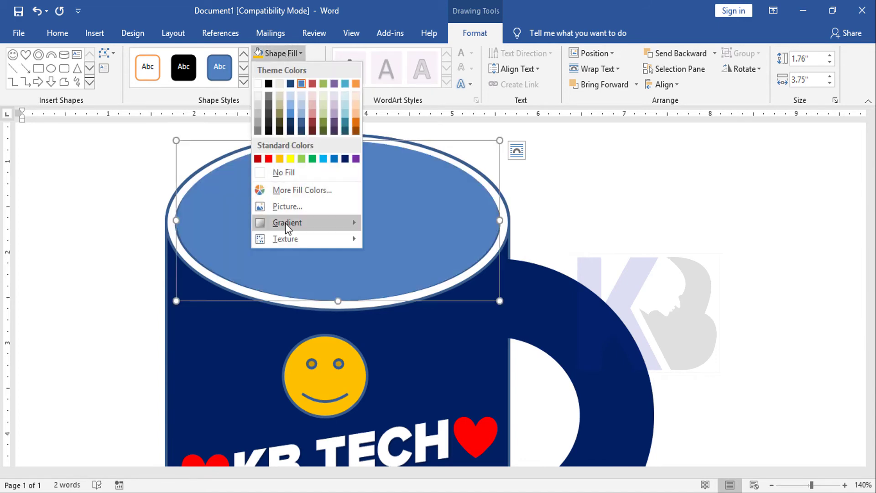
mouse_move(288, 223)
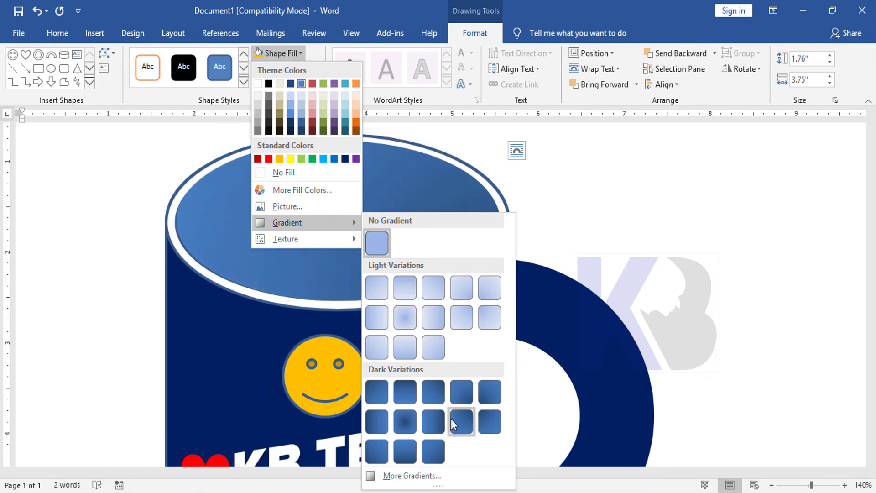
click(404, 426)
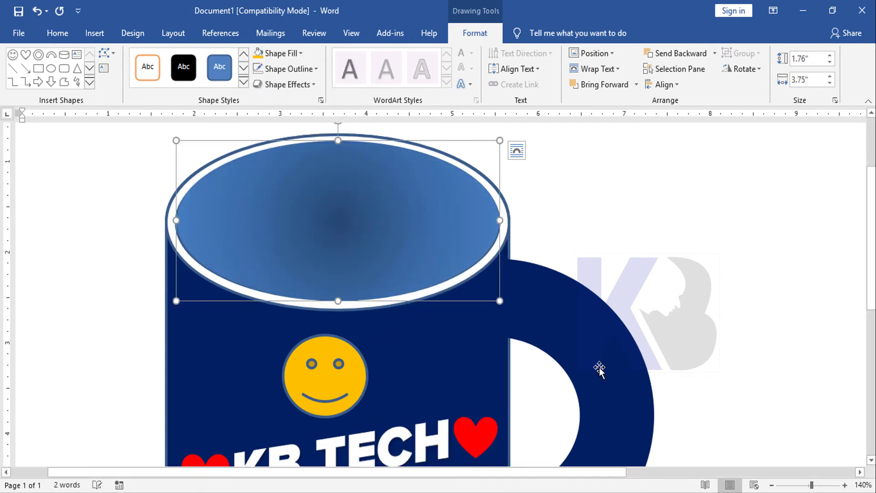
- In Format Shape, remove the middle gradient stop; set left stop white, right stop dark grey
click(320, 101)
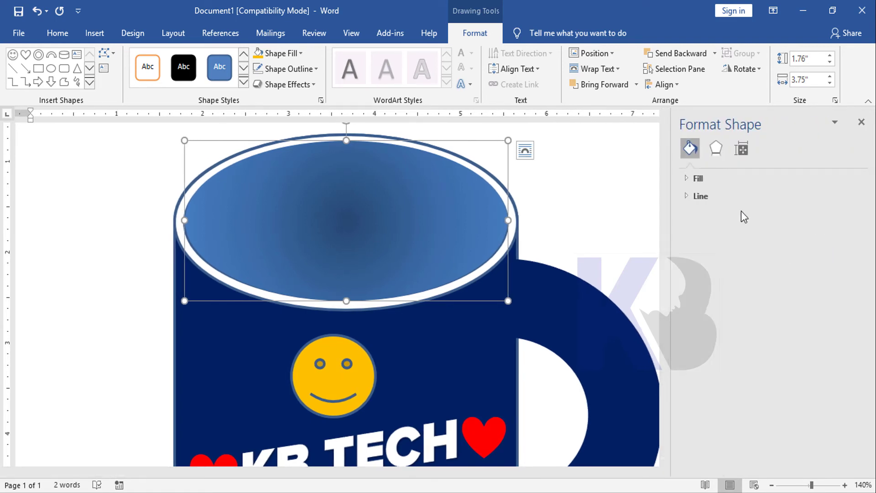
click(688, 180)
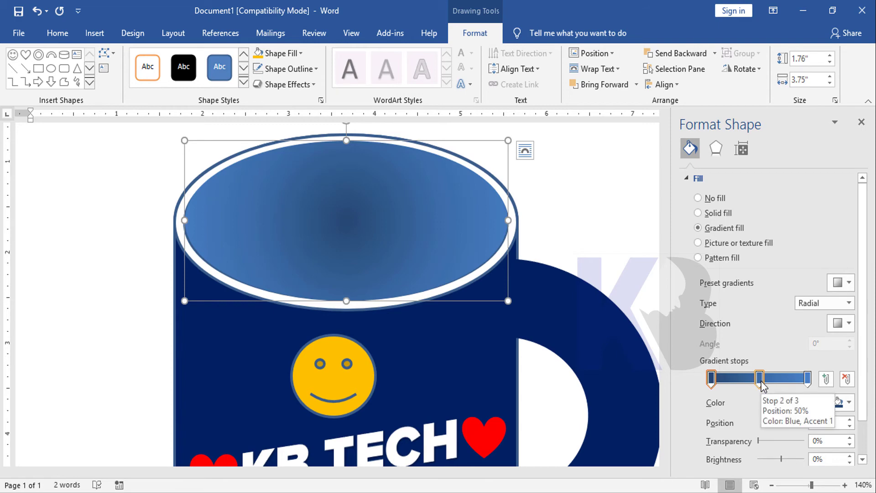
drag(761, 378, 708, 423)
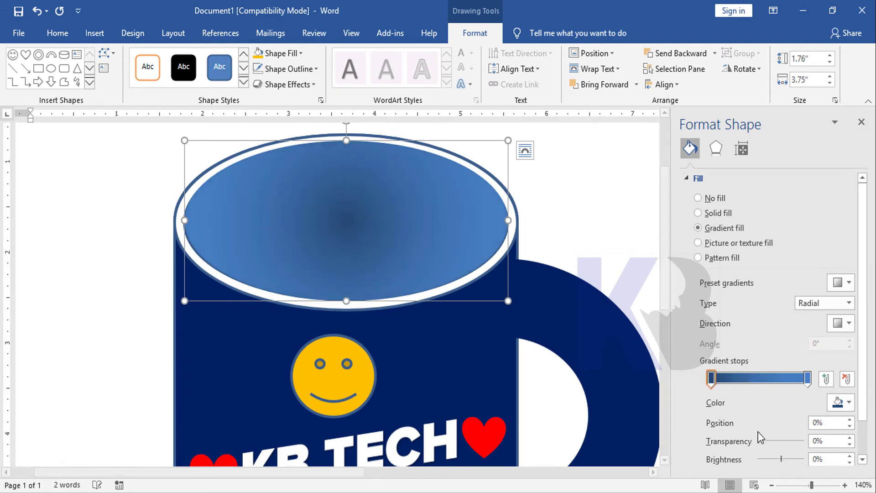
click(711, 379)
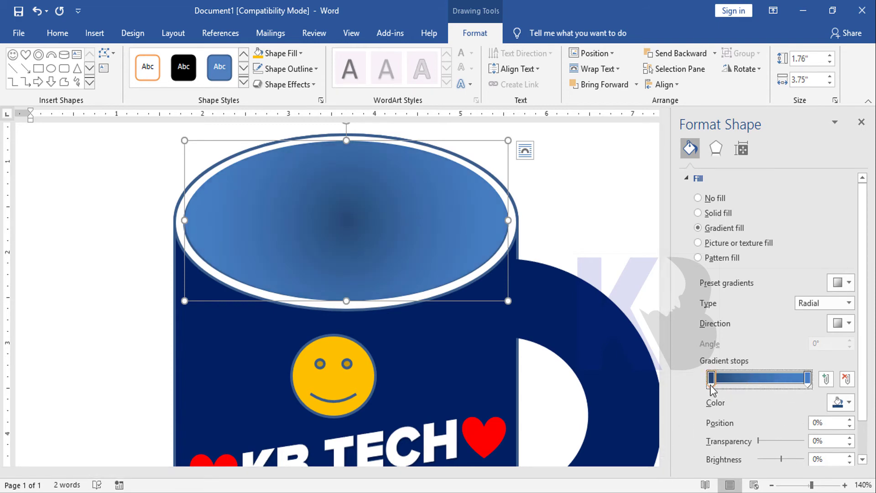
click(848, 405)
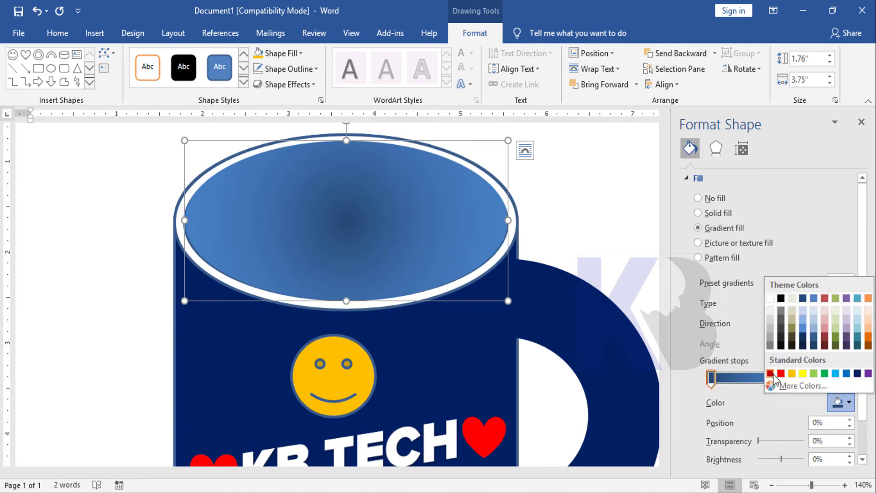
click(769, 298)
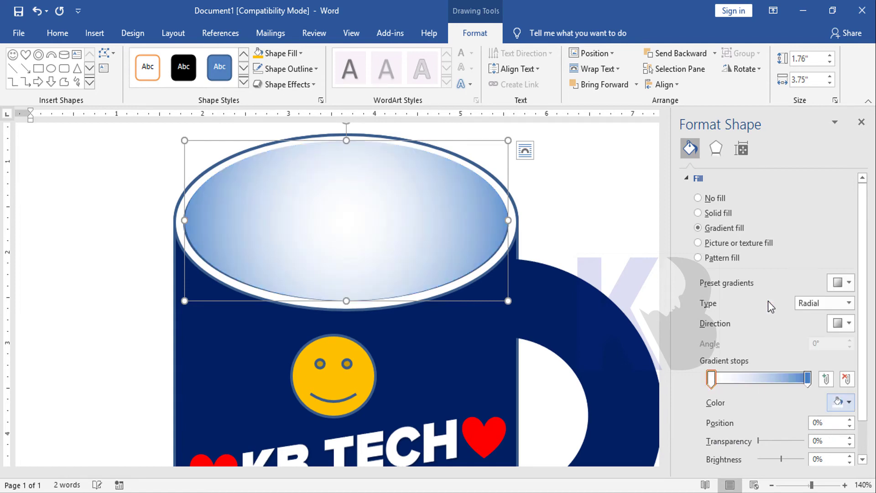
click(808, 383)
click(848, 402)
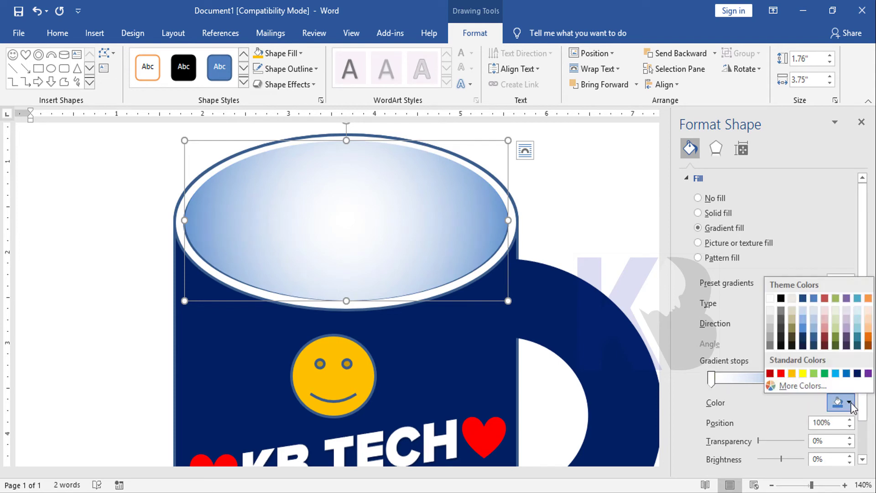
click(780, 319)
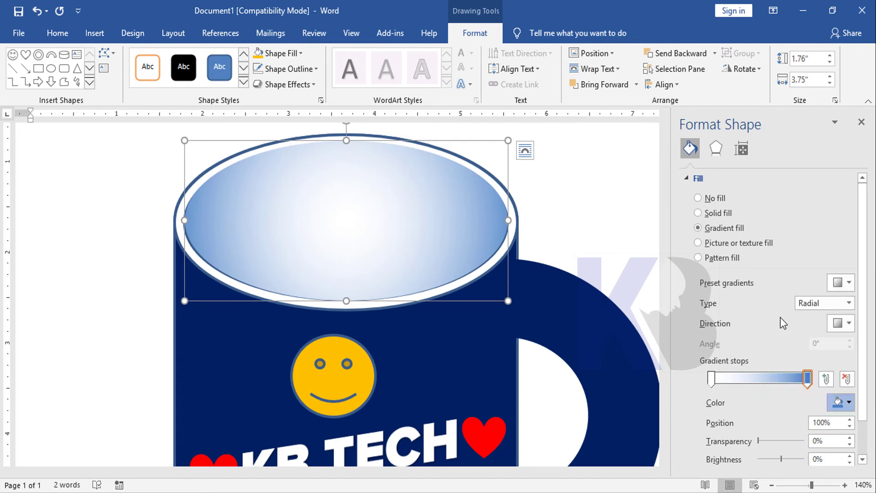
- Make the gradient Linear at a 90° angle, keeping the right stop dark grey
click(831, 303)
click(813, 319)
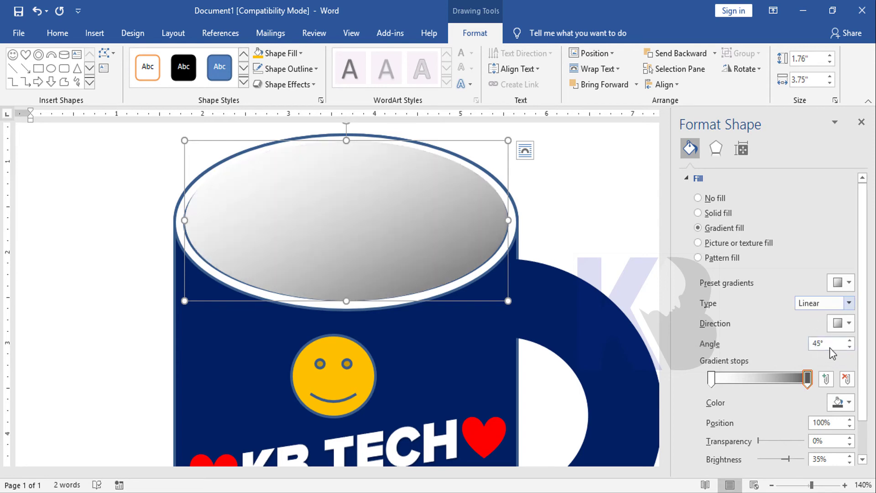
drag(831, 343, 792, 342)
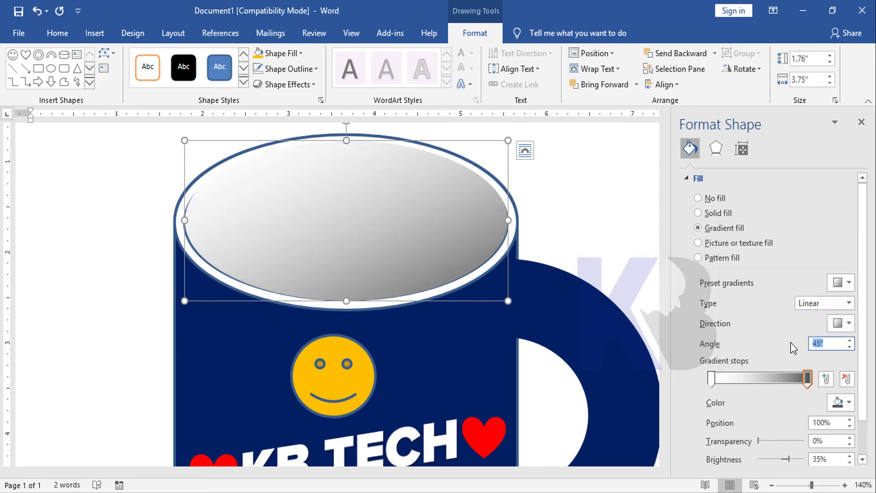
text(90)
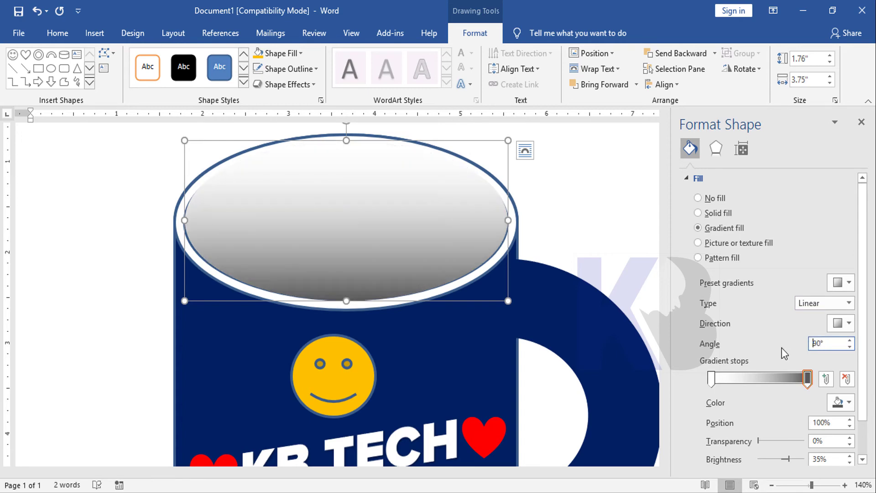
click(807, 387)
click(849, 402)
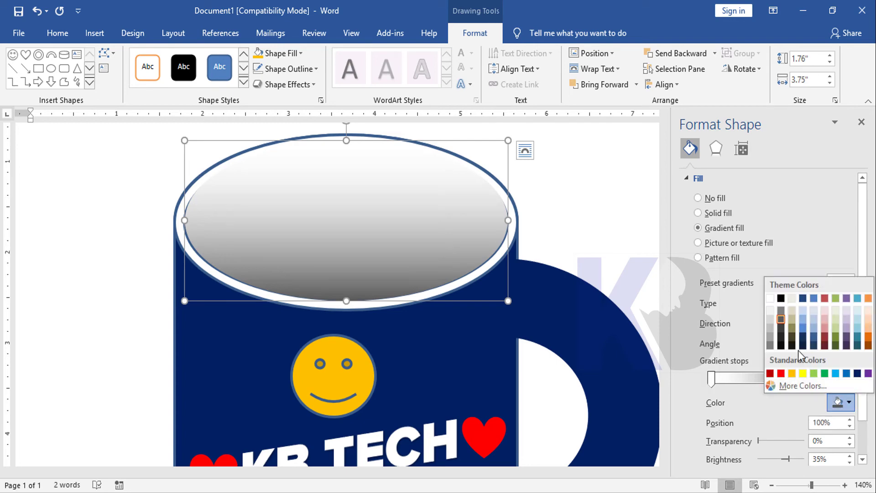
click(785, 316)
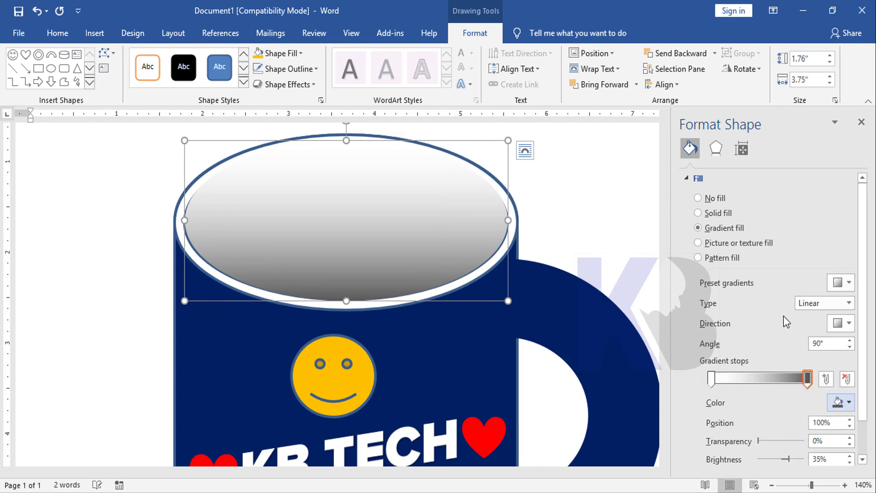
click(610, 230)
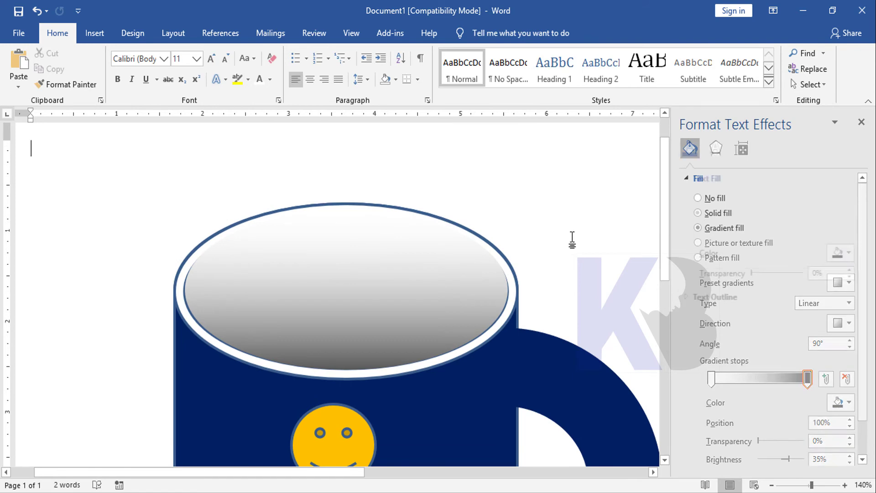
- Widen the gradient ellipse to about 3.81 inches, centred inside the white rim
click(413, 286)
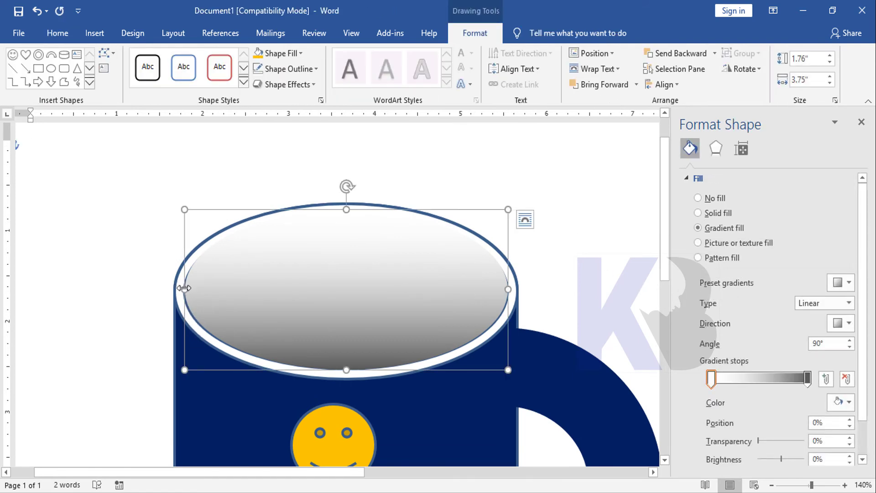
drag(182, 290, 178, 291)
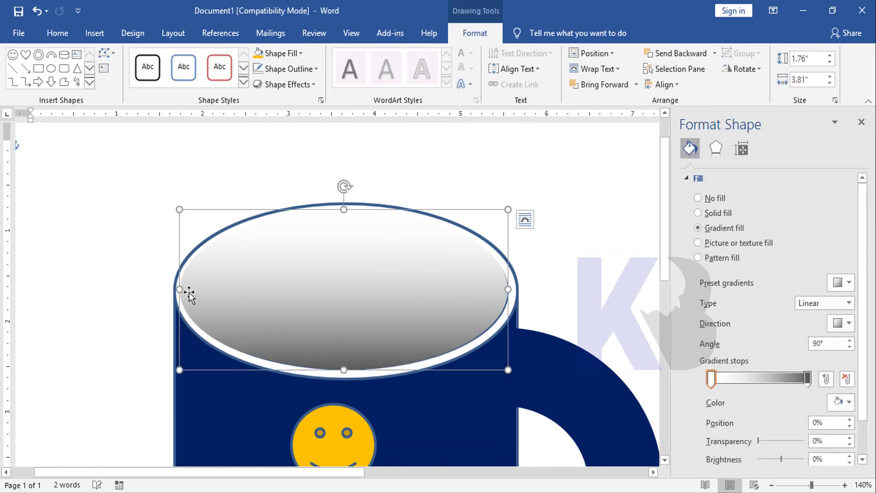
key(ctrl+z)
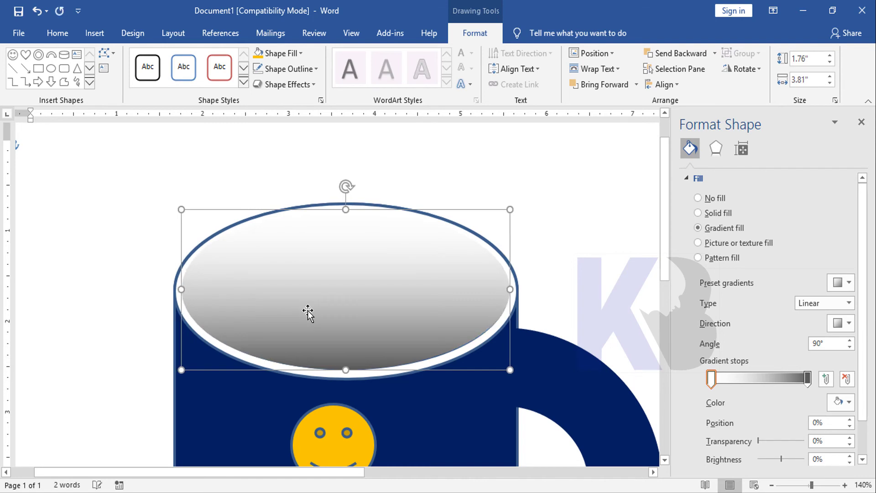
drag(308, 314, 308, 314)
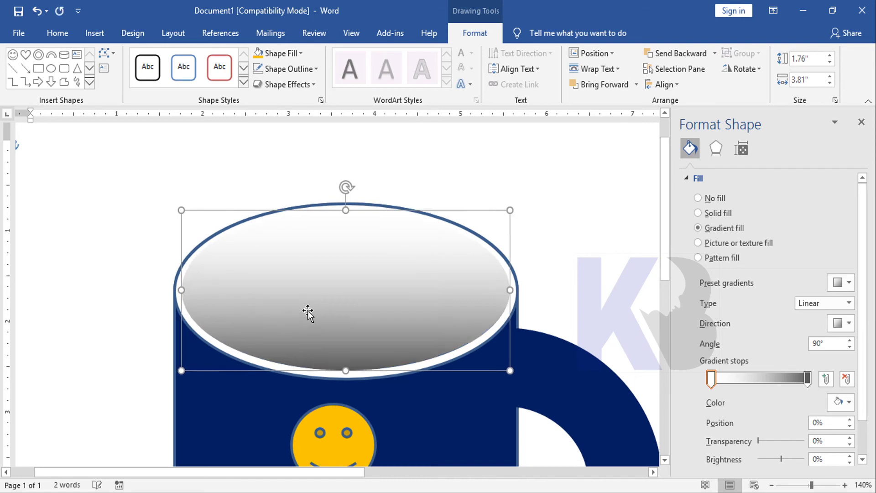
click(595, 222)
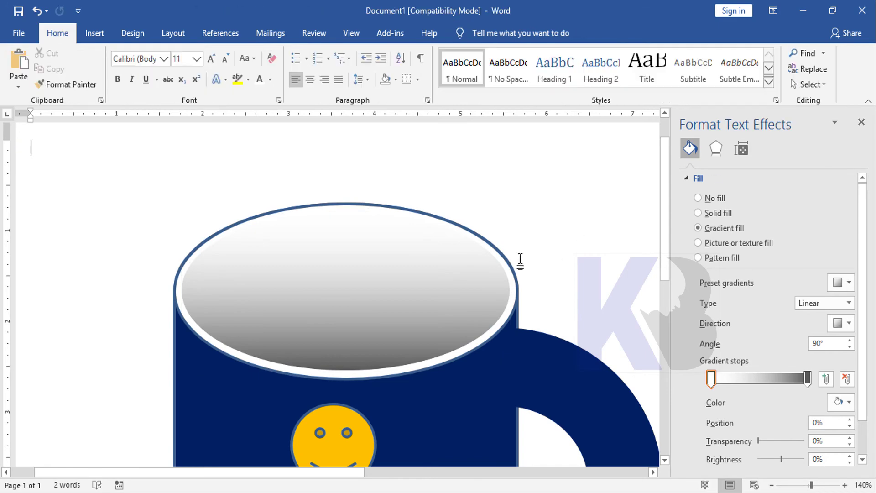
scroll(508, 261, down, 4)
scroll(511, 262, down, 4)
scroll(512, 262, down, 1)
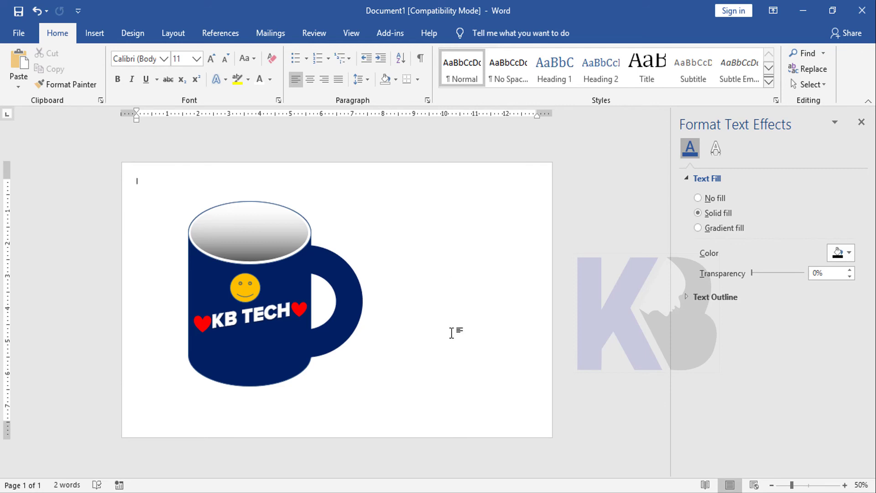
- Set the Page Color to the magenta hexagon from More Colors' Standard tab
click(137, 34)
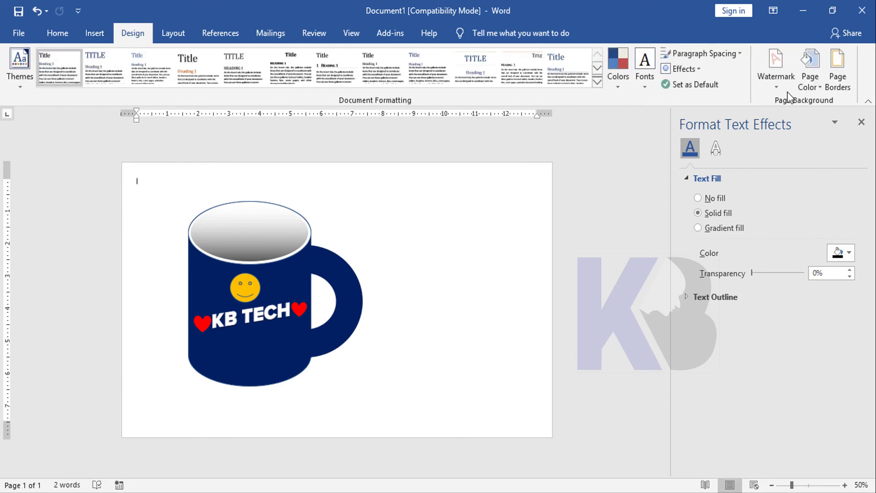
click(820, 86)
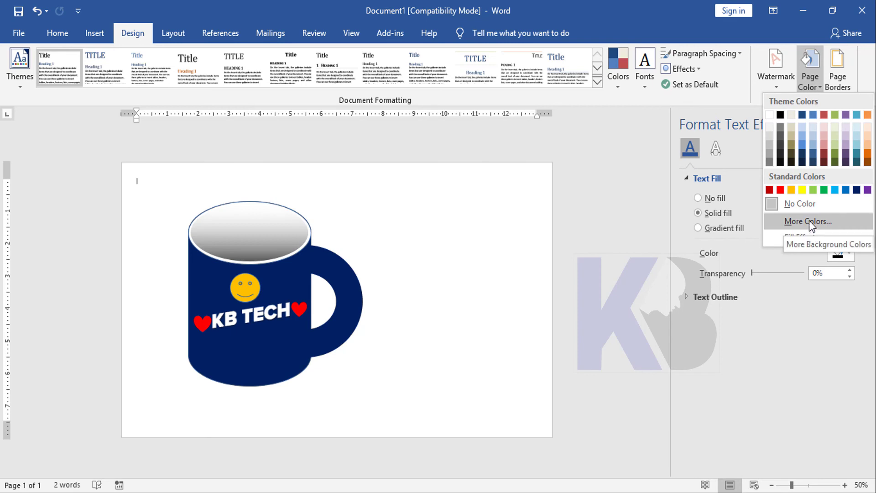
click(809, 220)
click(722, 222)
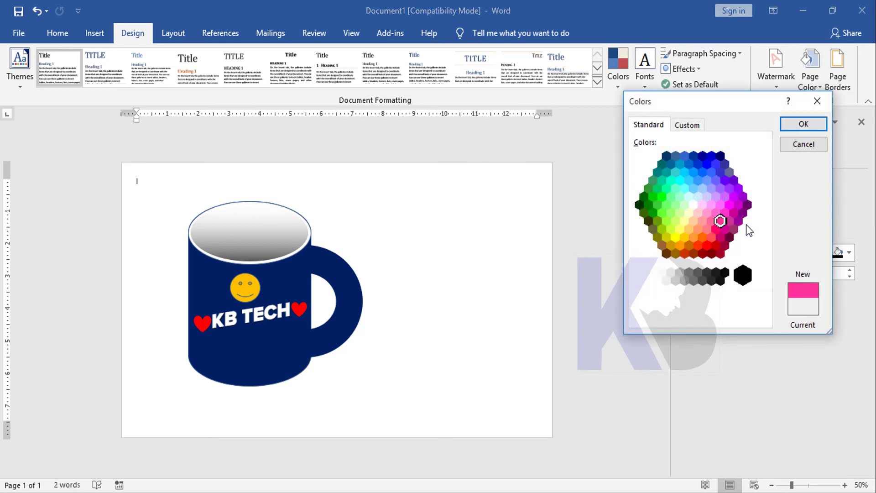
click(730, 204)
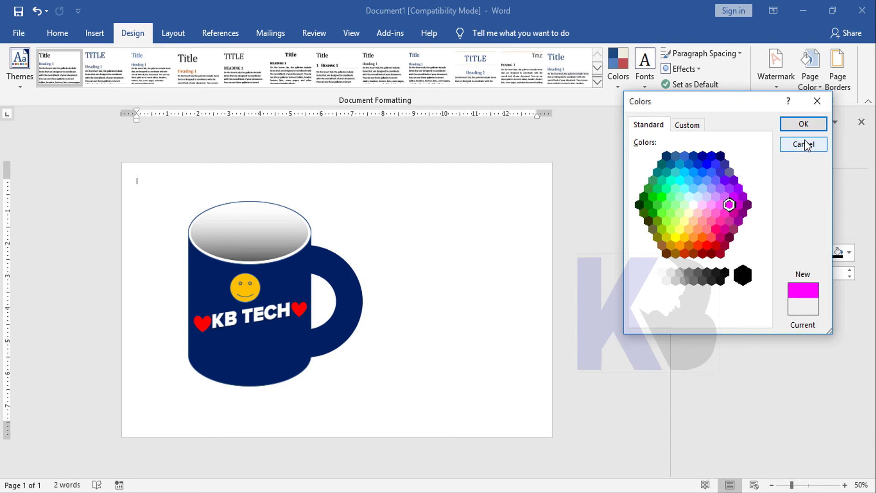
click(803, 124)
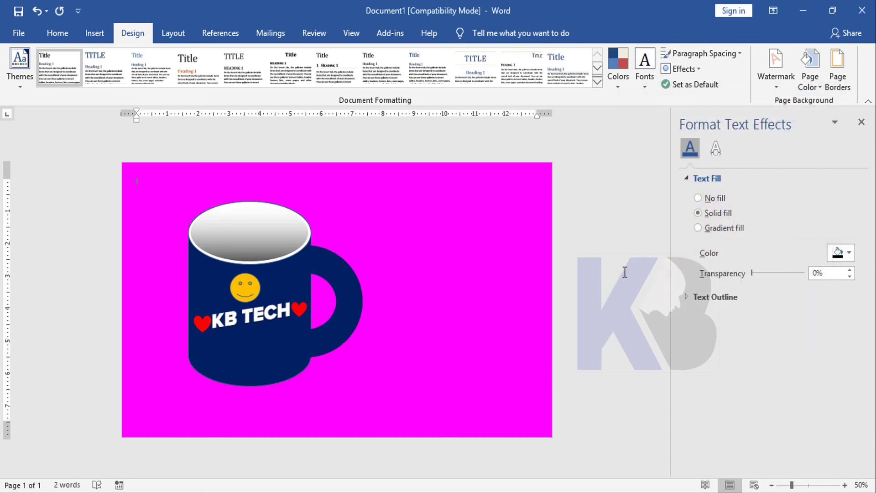
- Begin selecting the mug handle, top ellipse and body, then clear an accidental text selection
click(347, 288)
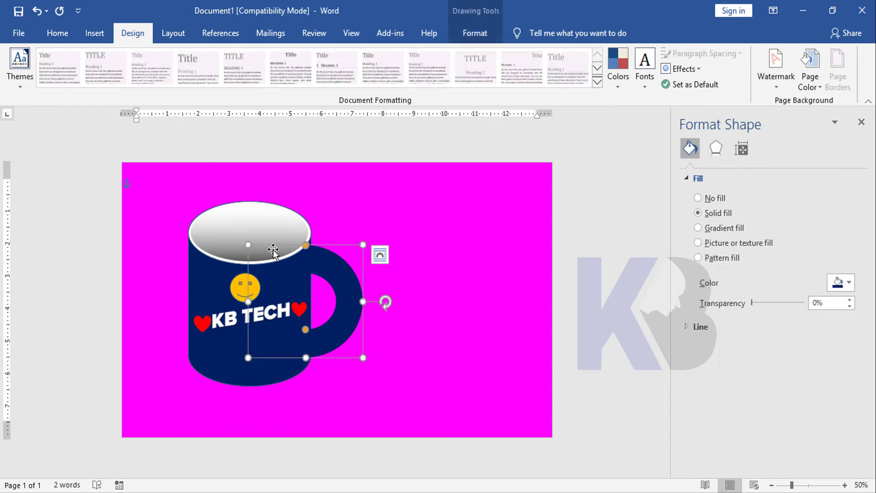
shift+click(243, 234)
shift+click(202, 283)
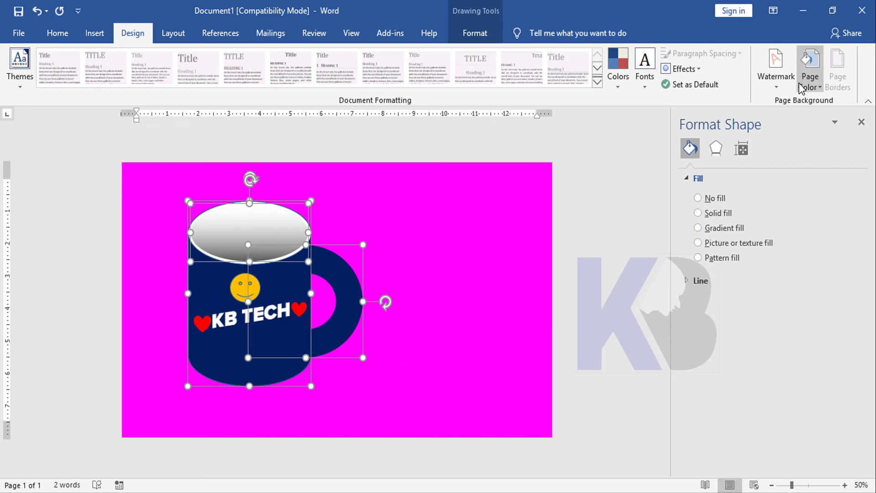
triple_click(117, 196)
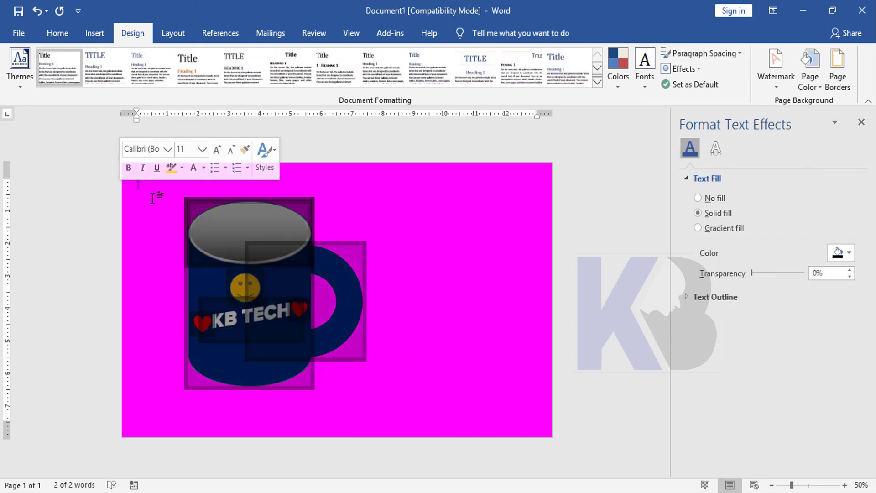
click(152, 207)
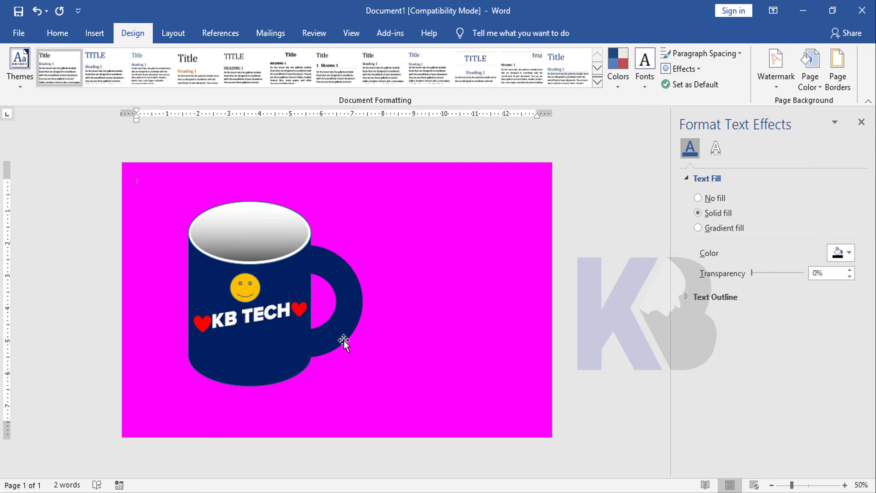
- Select the handle, body, KB TECH text box, smiley, top ellipse and both red hearts together
click(346, 310)
shift+click(215, 352)
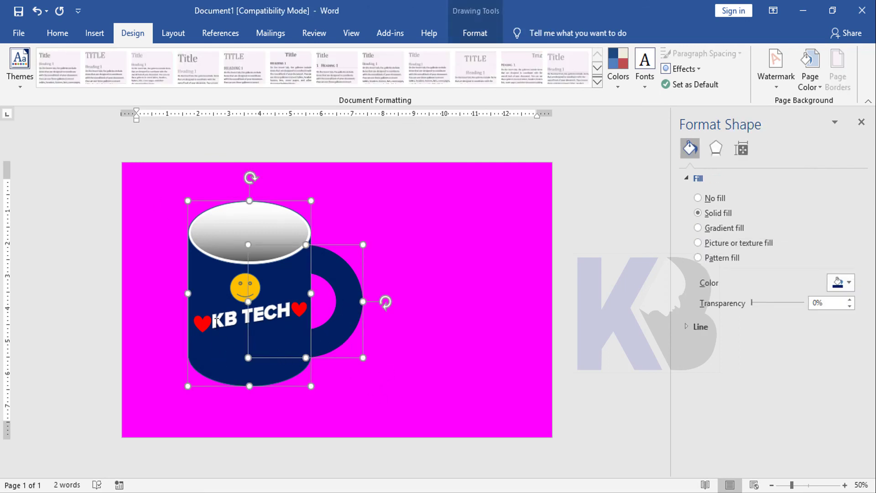
click(215, 319)
shift+click(234, 282)
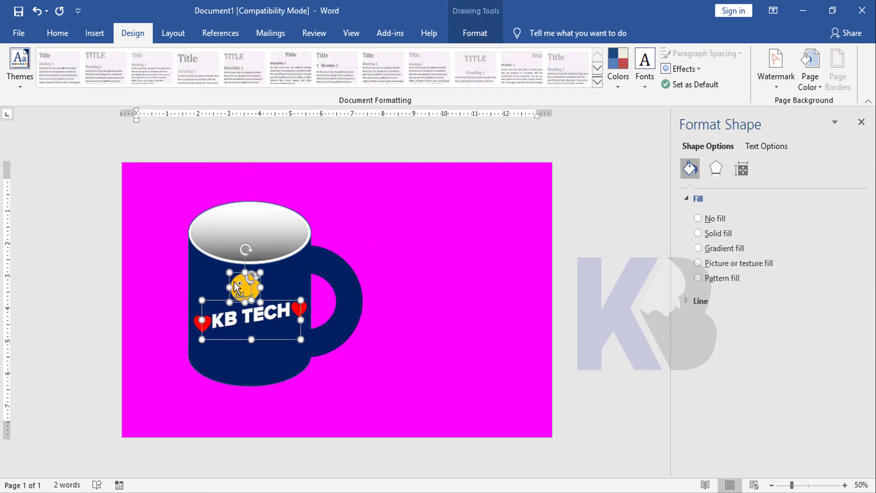
shift+click(225, 235)
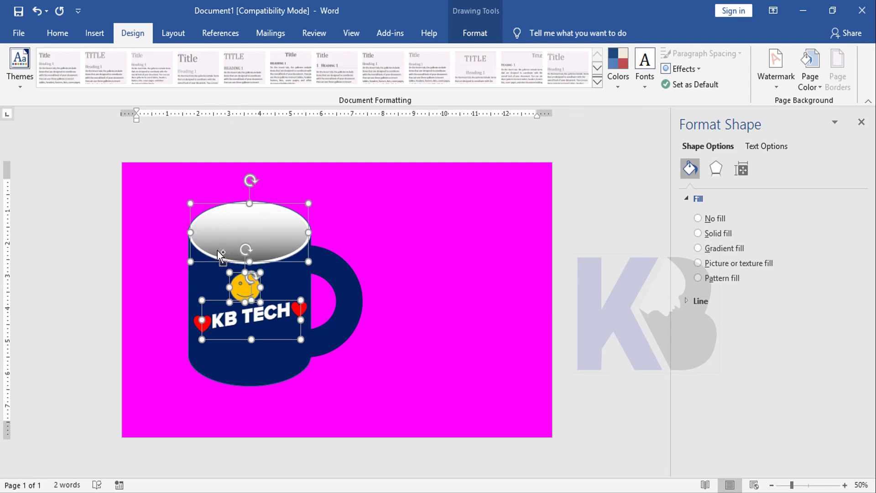
shift+click(196, 325)
shift+click(297, 312)
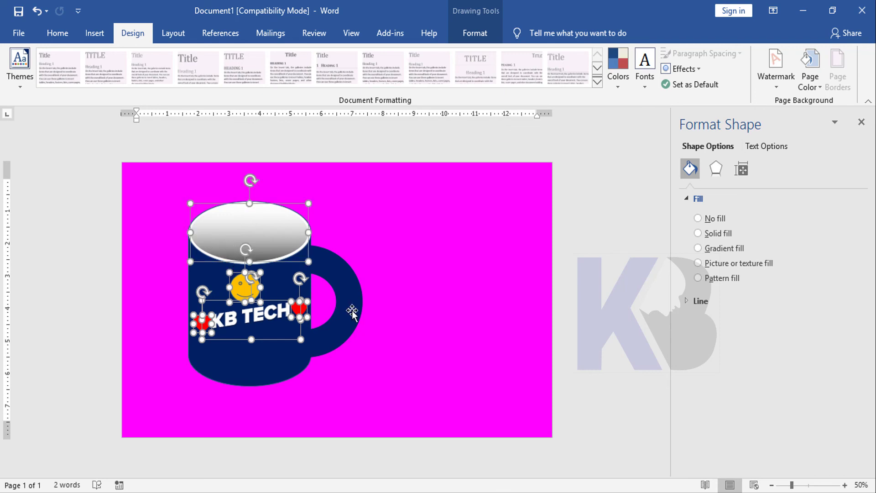
- Add the outer white rim, inner gradient ellipse and mug handle to the selection
ctrl+scroll(353, 310, up, 5)
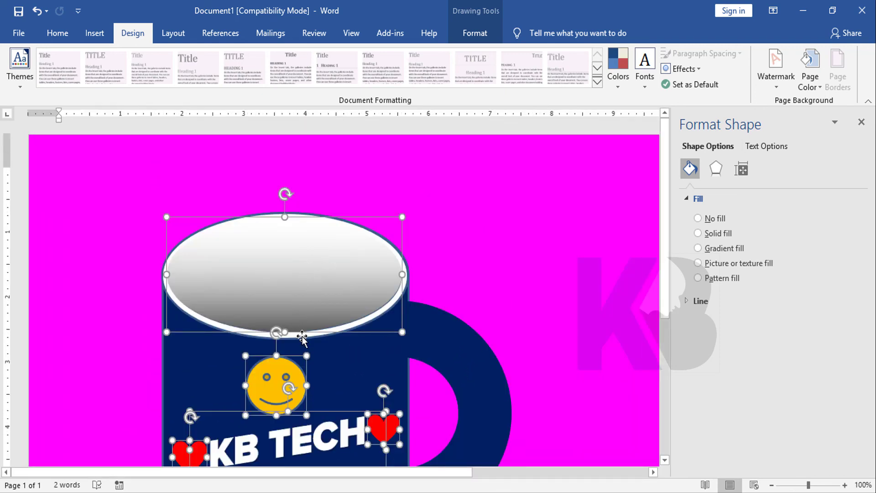
ctrl+click(367, 325)
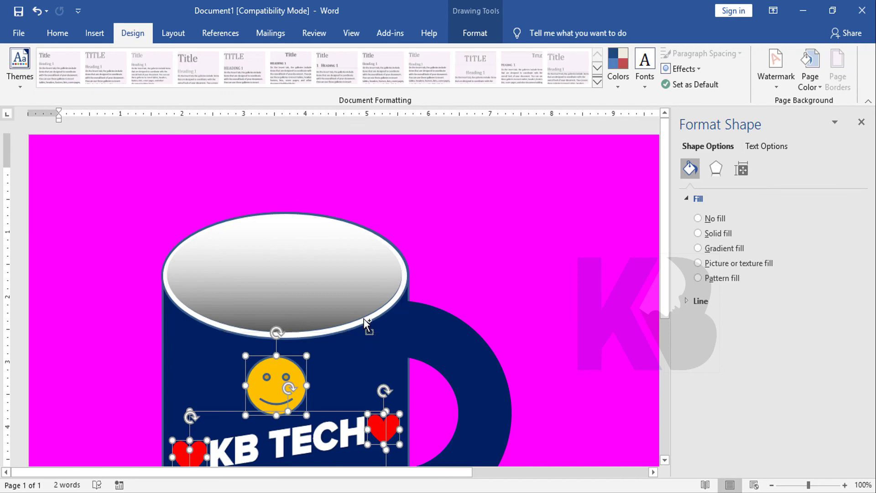
ctrl+click(370, 320)
ctrl+click(378, 281)
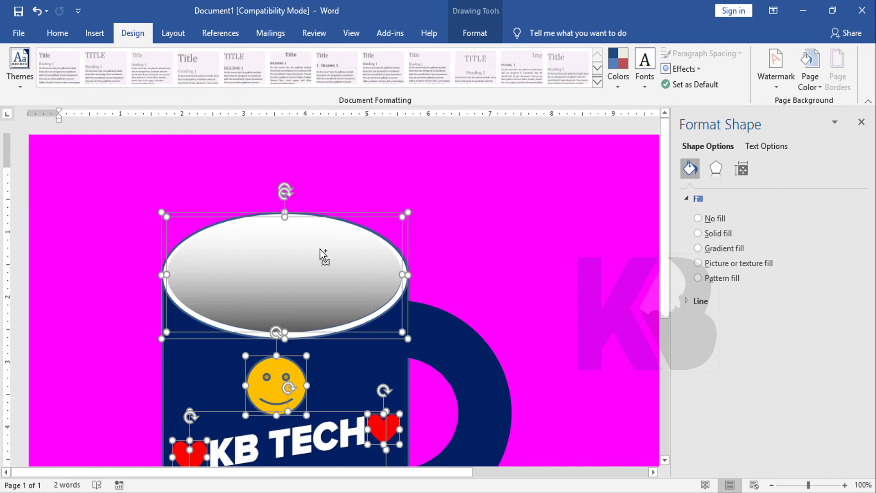
ctrl+click(478, 351)
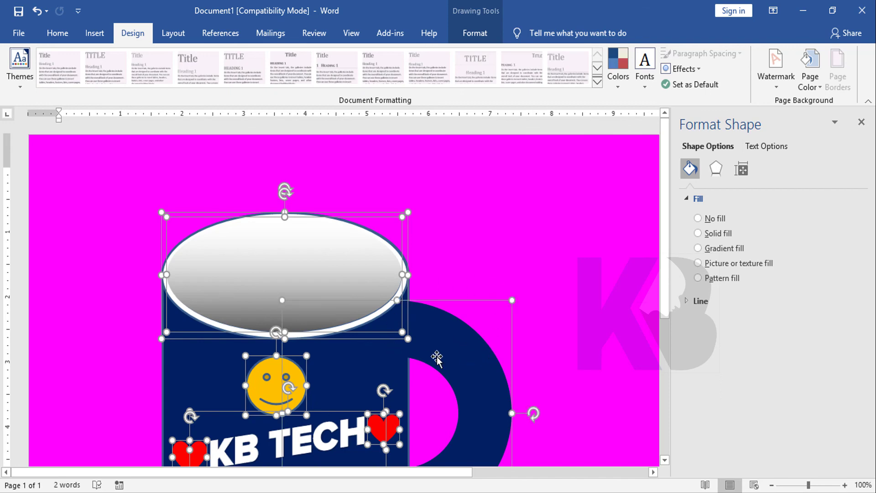
scroll(452, 332, down, 1)
scroll(452, 331, down, 3)
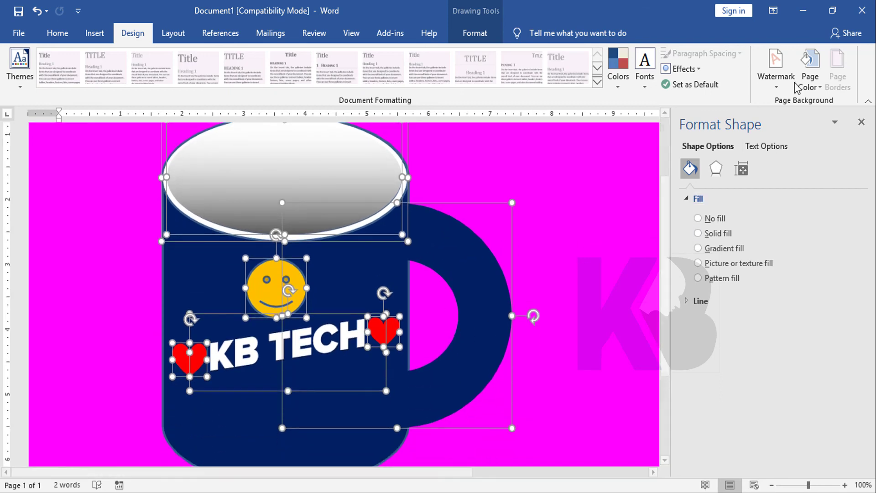
- Group all selected mug parts into a single object, then deselect it
click(479, 34)
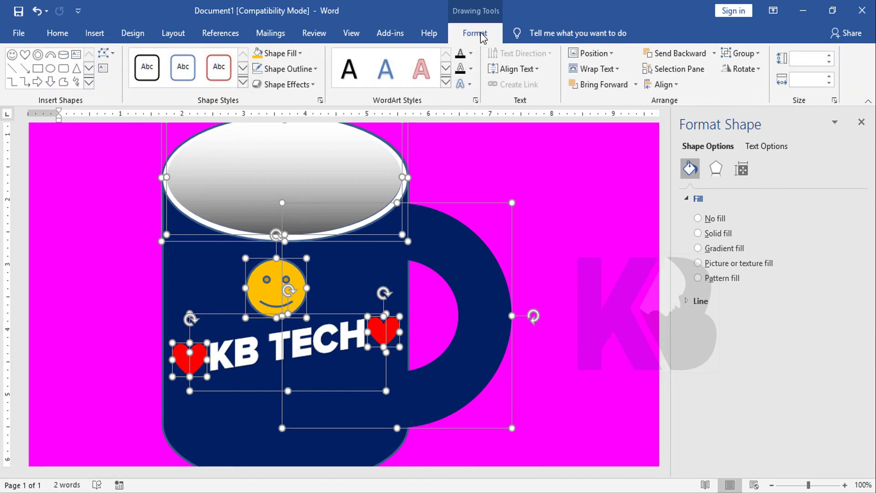
click(755, 54)
click(753, 71)
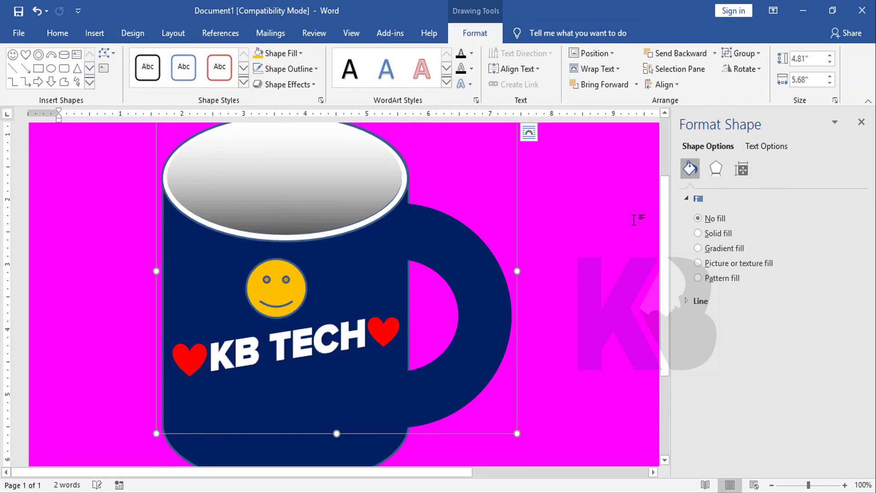
click(619, 215)
scroll(521, 272, down, 7)
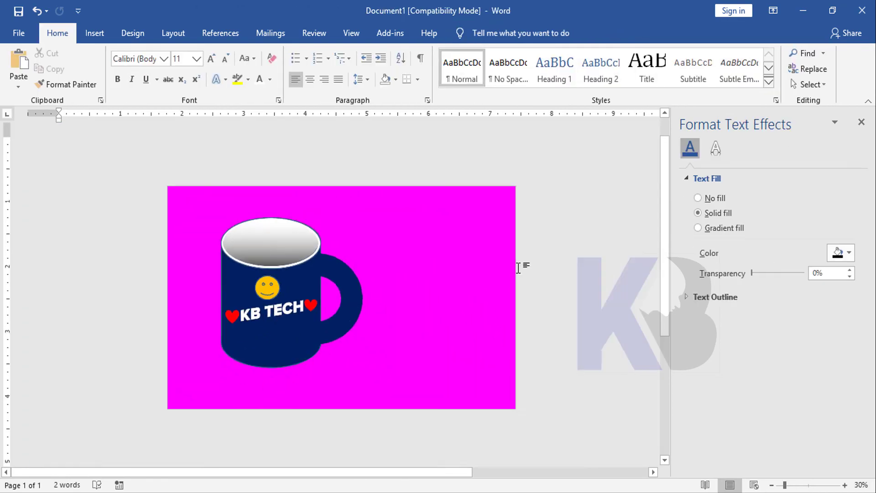
scroll(519, 266, up, 4)
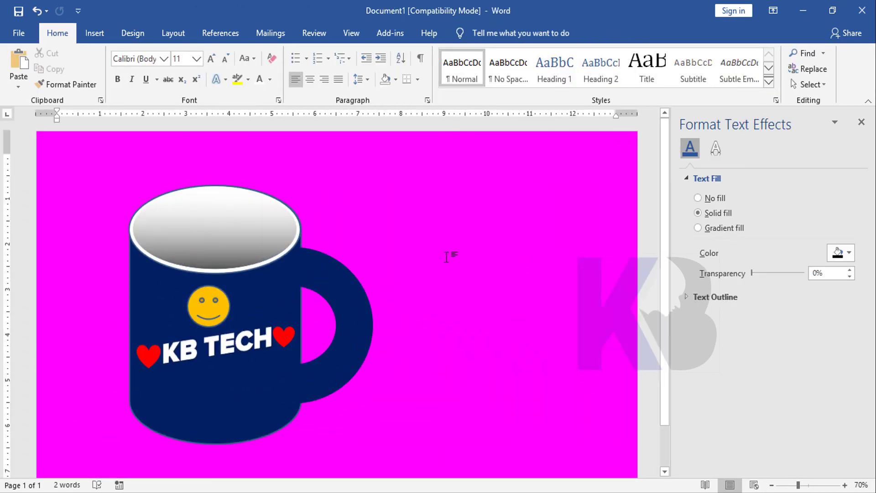